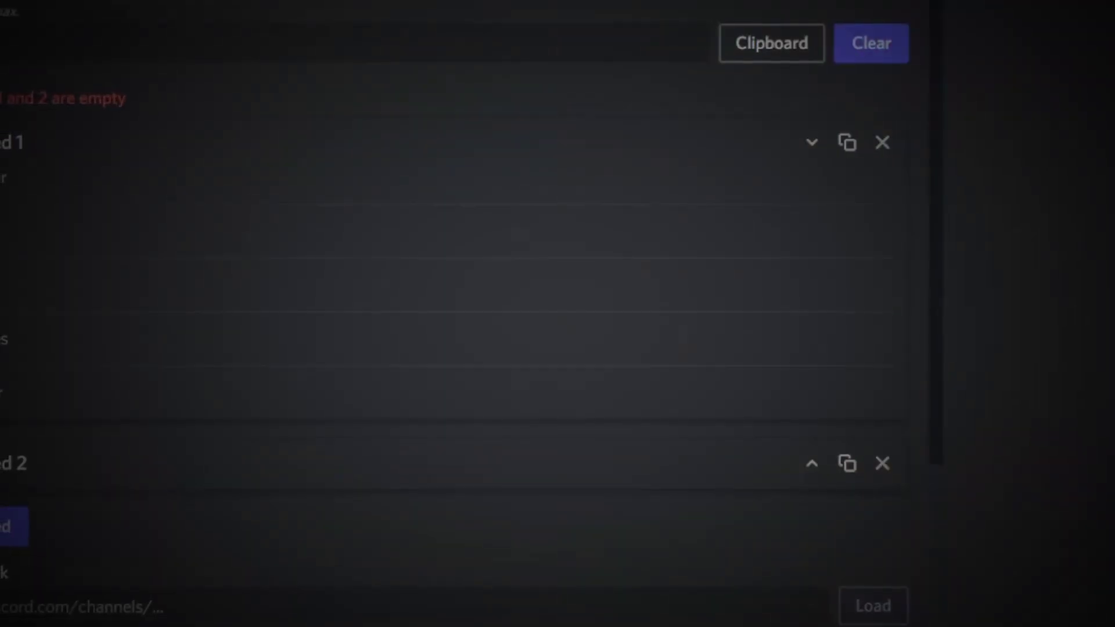
Paste the server rules text into Embed 1's description
left_click(23, 228)
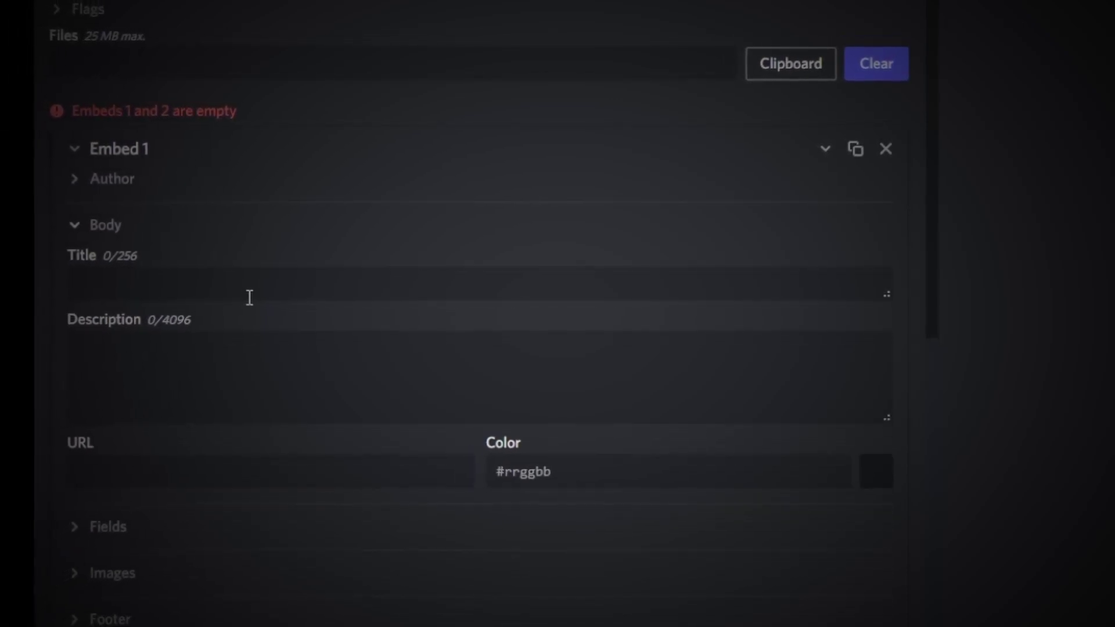
left_click(413, 353)
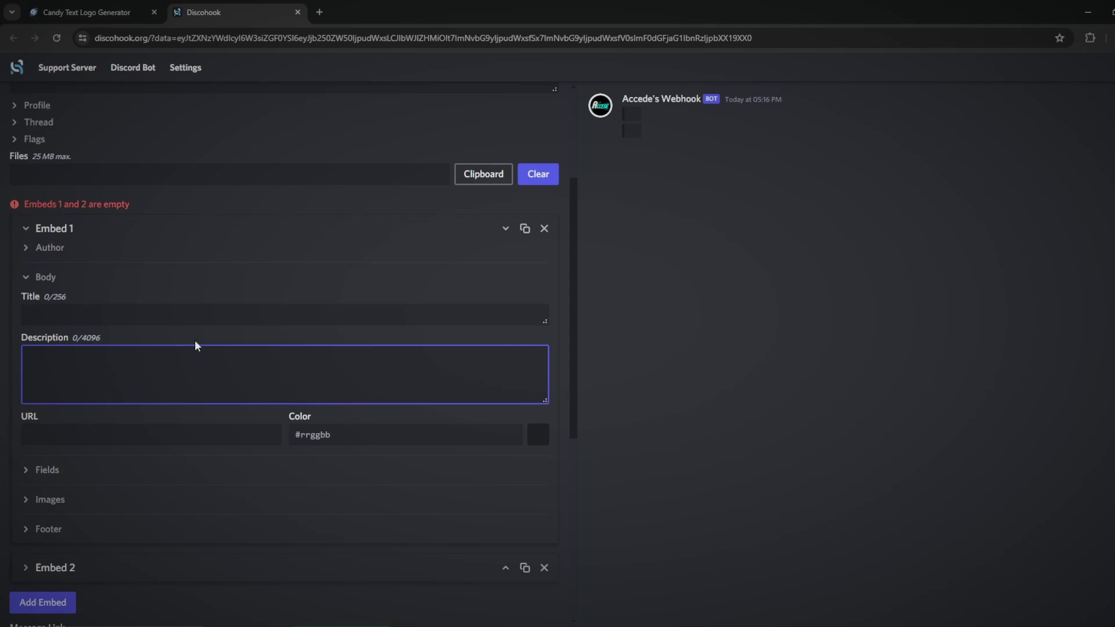
key("ctrl+v")
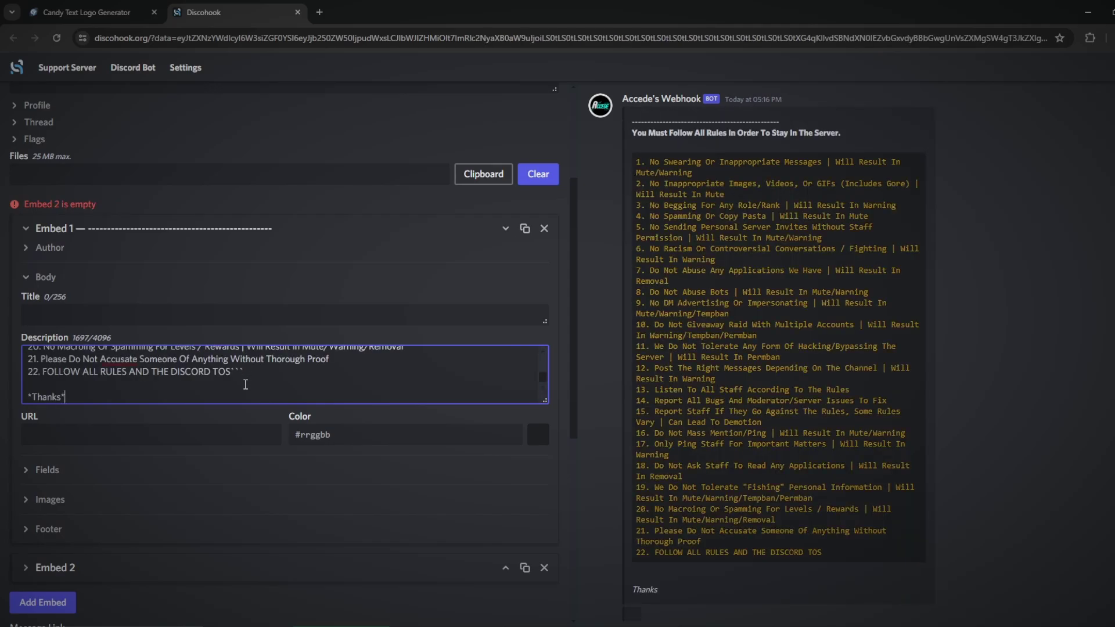
Review the pasted heading and rules, then place the caret under the bold heading
scroll(246, 384, "up", 10)
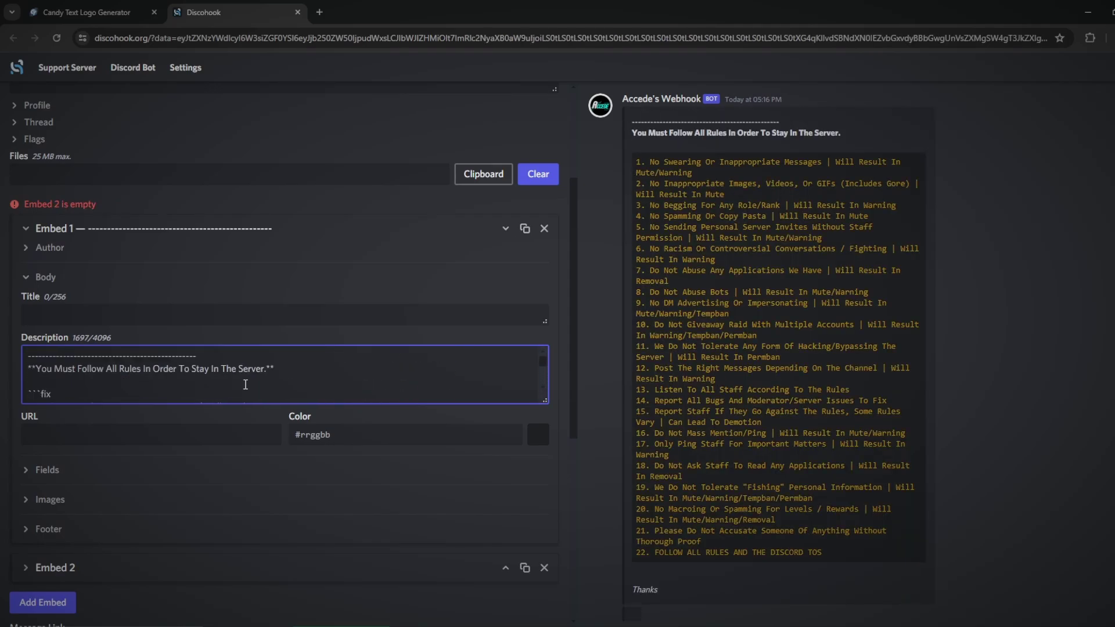
left_click(285, 390)
key("ctrl+Home")
key("shift+Down")
key("shift+Down")
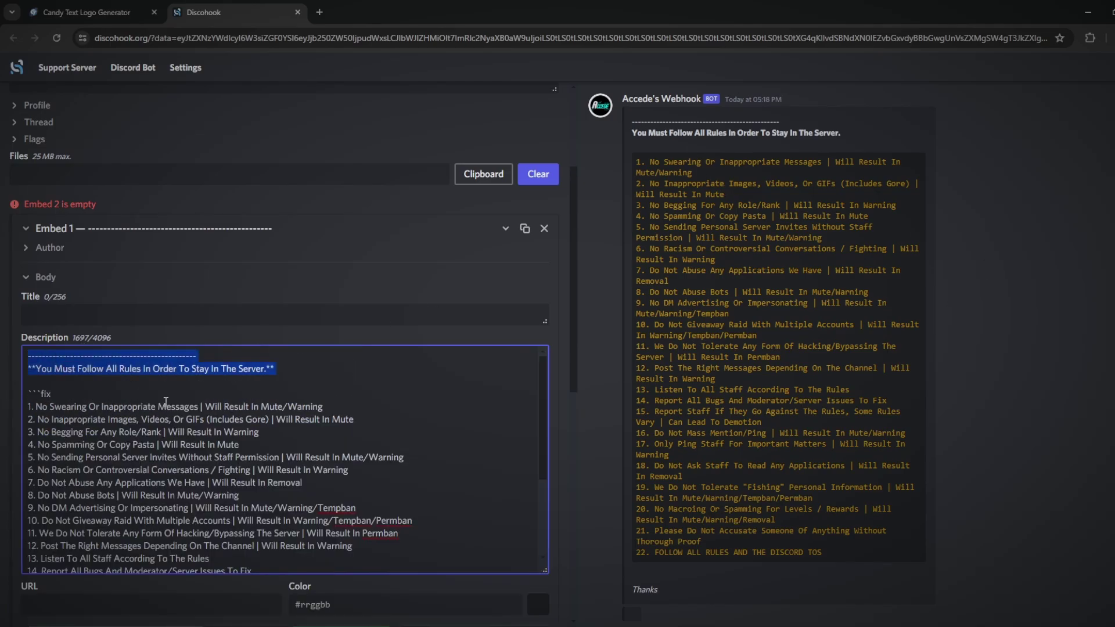
left_click_drag(165, 402, 391, 505)
left_click(372, 515)
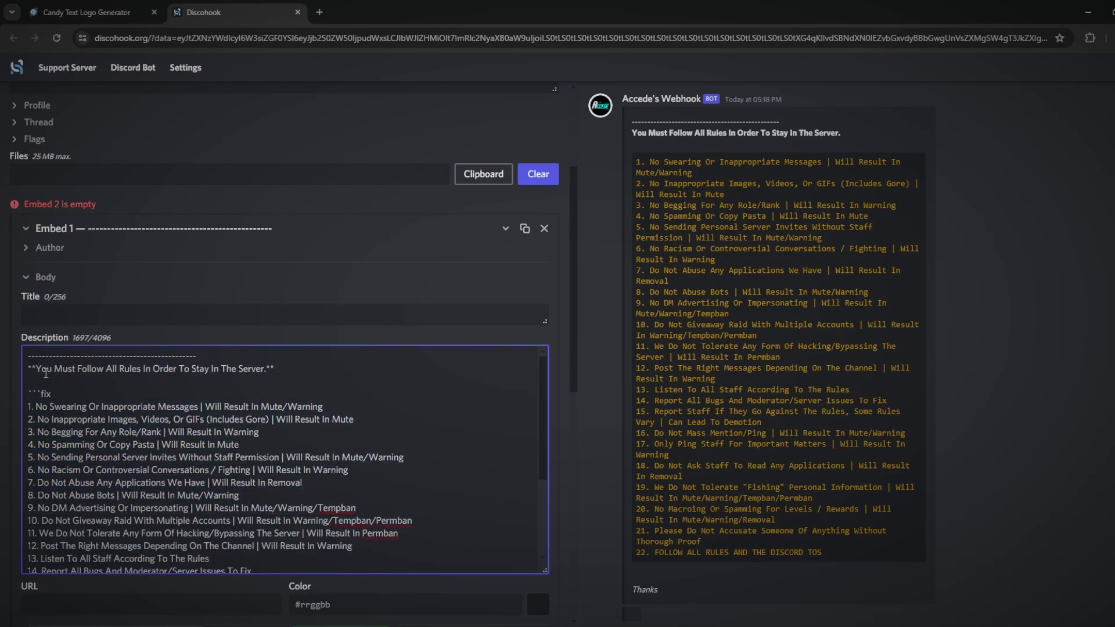
left_click(21, 370)
left_click(213, 432)
left_click_drag(24, 357, 251, 421)
left_click(251, 421)
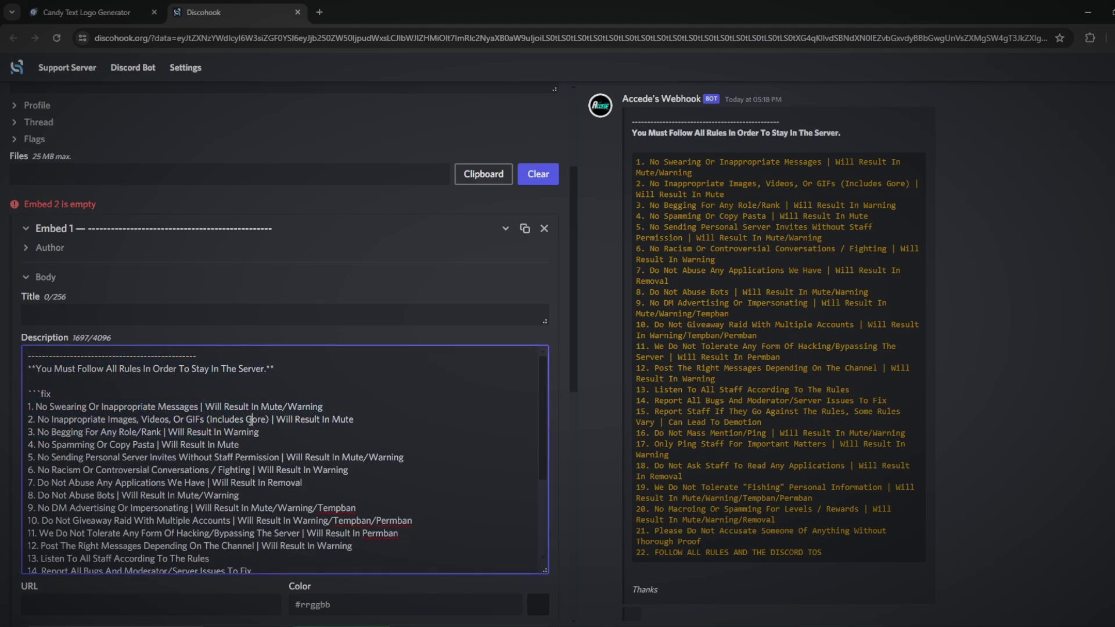
left_click(312, 384)
Insert blank lines above the ```fix block and paste a role mention there
key("Return")
key("Return")
left_click(143, 386)
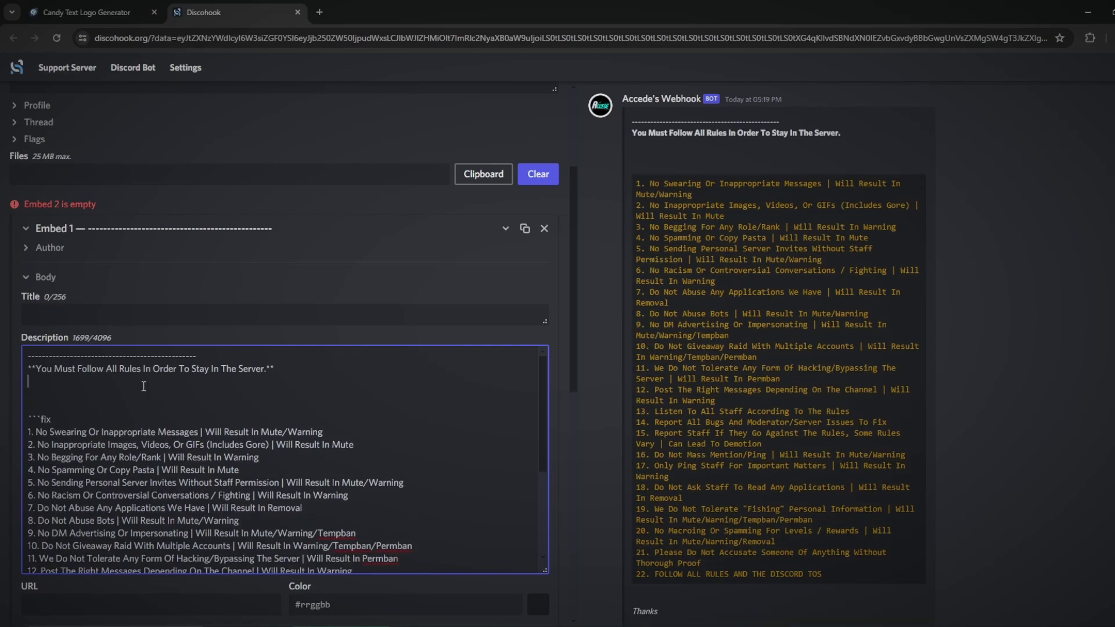
left_click(96, 393)
type("@💎Divine Chatter (25)")
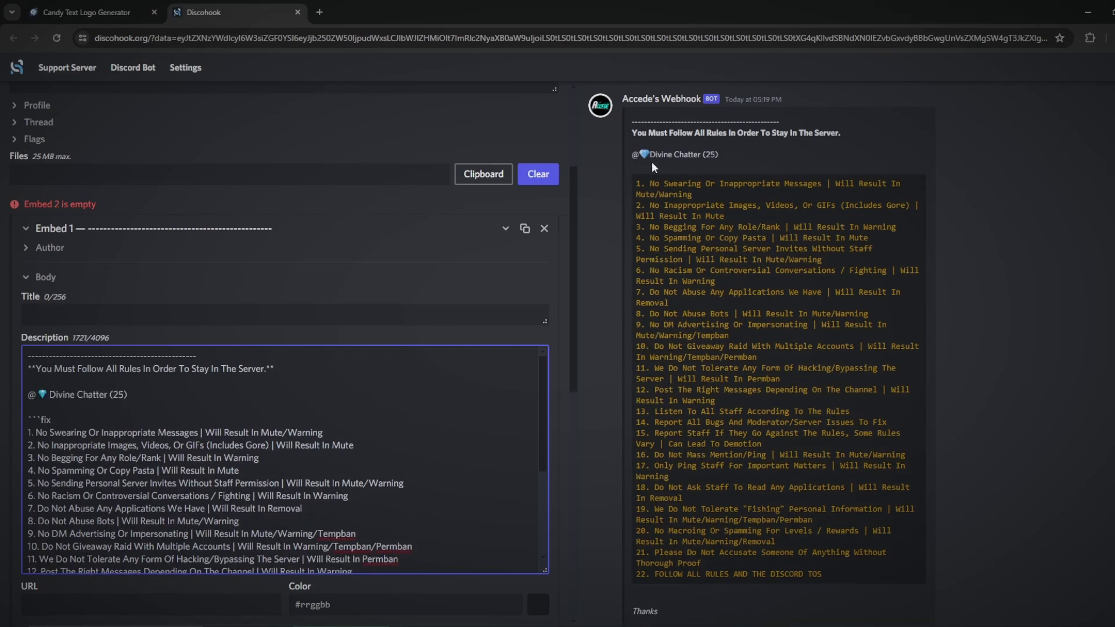
Replace the role mention with a <@! user-mention tag and paste the user ID
mouse_move(630, 155)
left_mouse_down()
mouse_move(745, 154)
mouse_move(620, 152)
left_mouse_up()
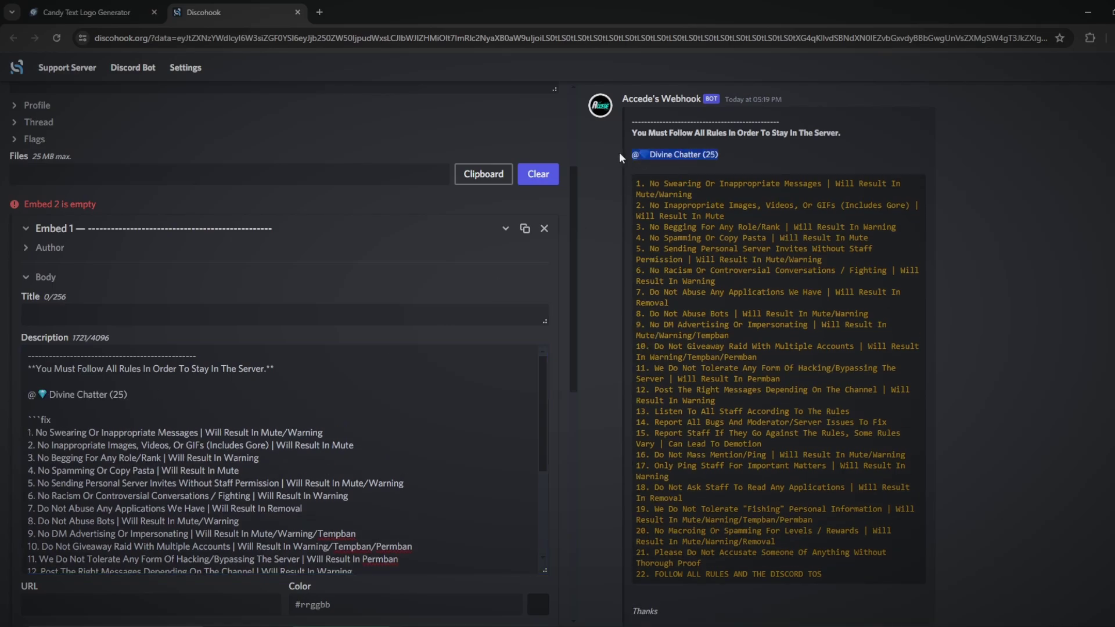
left_click(619, 152)
scroll(575, 175, "up", 3)
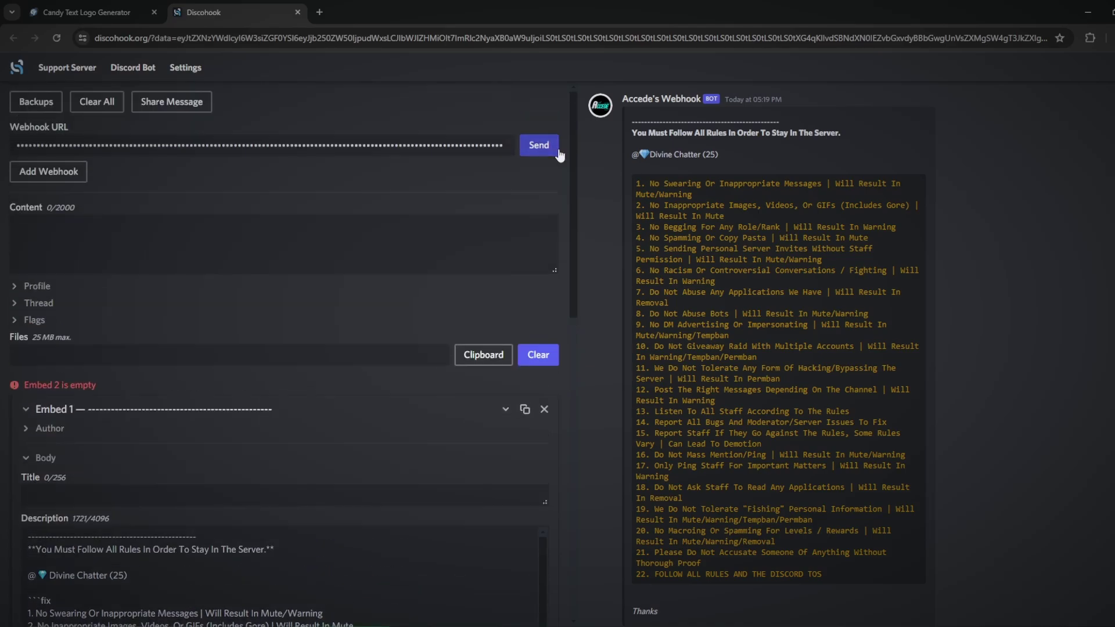
scroll(521, 196, "down", 5)
left_click(128, 333)
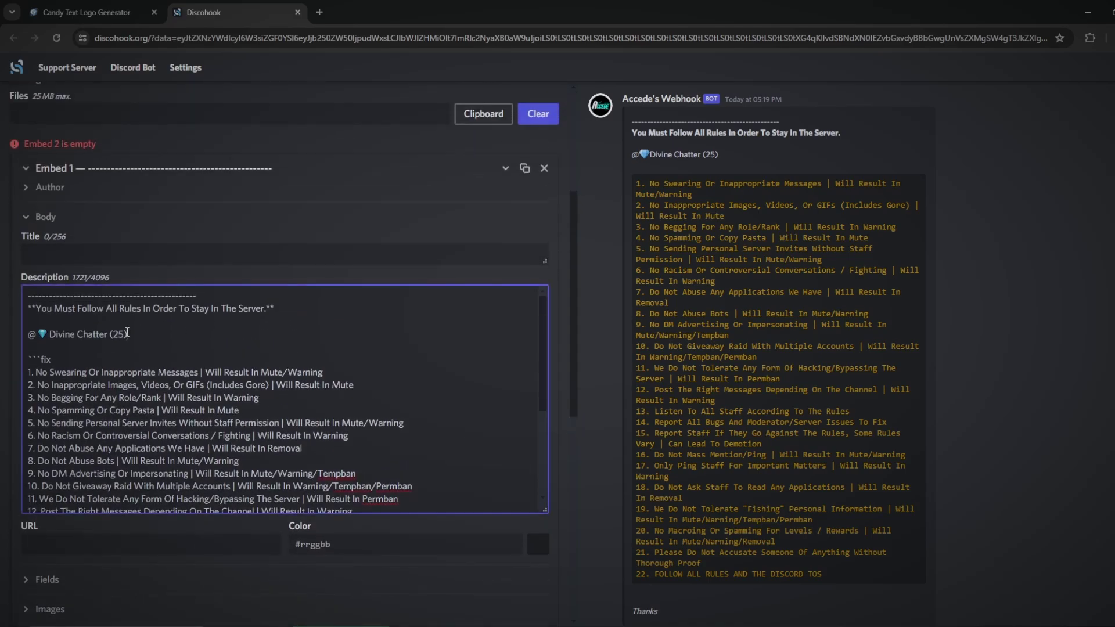
left_click_drag(127, 332, 28, 333)
key("BackSpace")
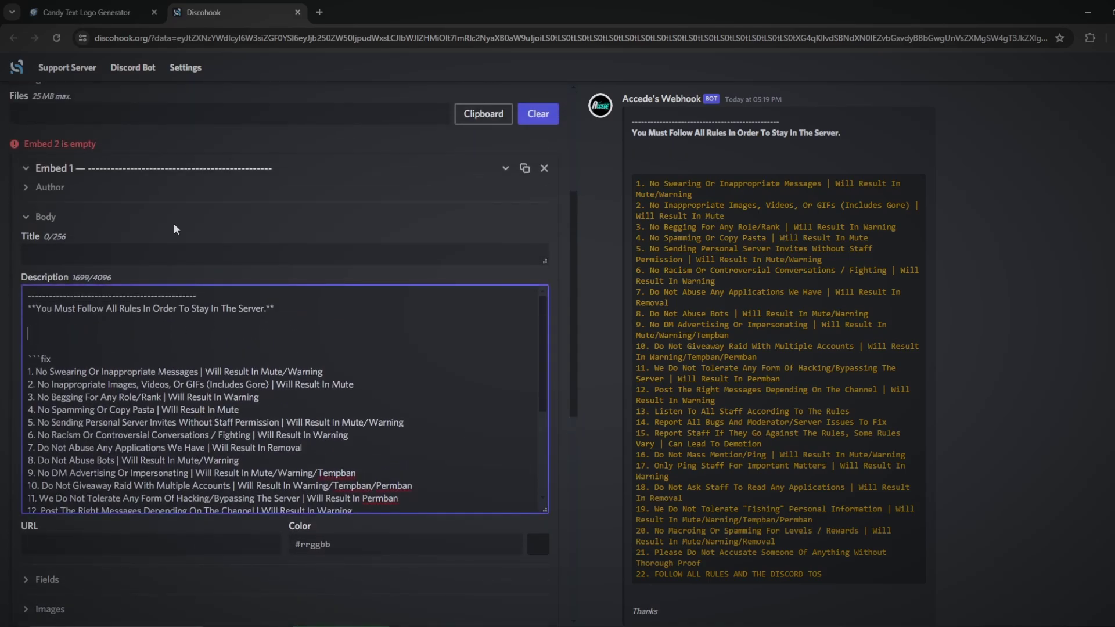
type("<@!")
key("ctrl+v")
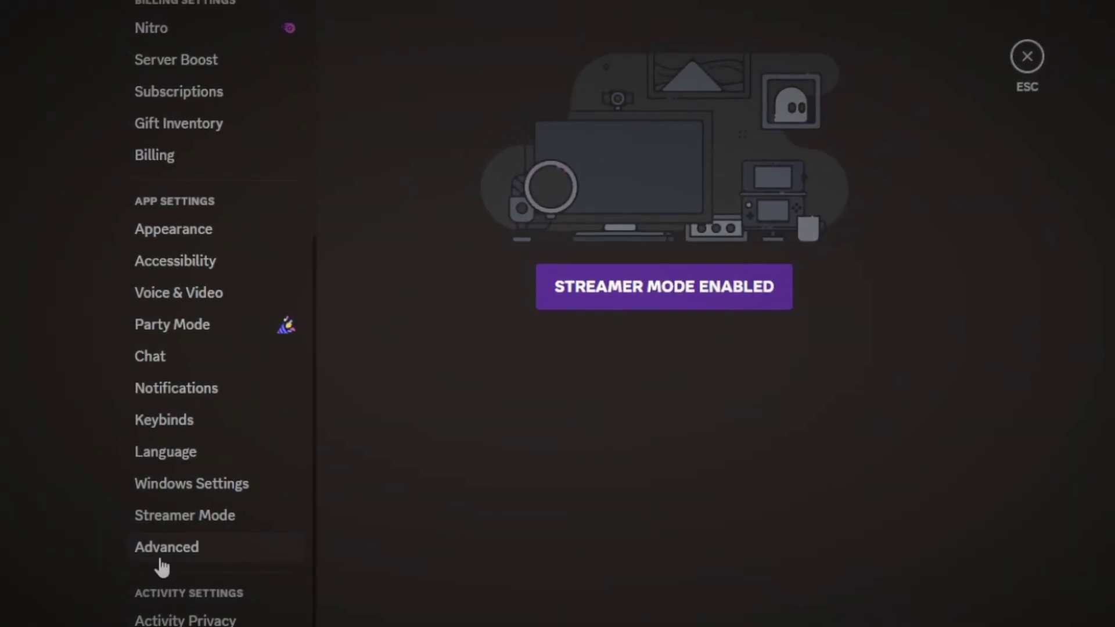
Go to Discord's Advanced settings to reach Developer Mode for the user ID
left_click(247, 553)
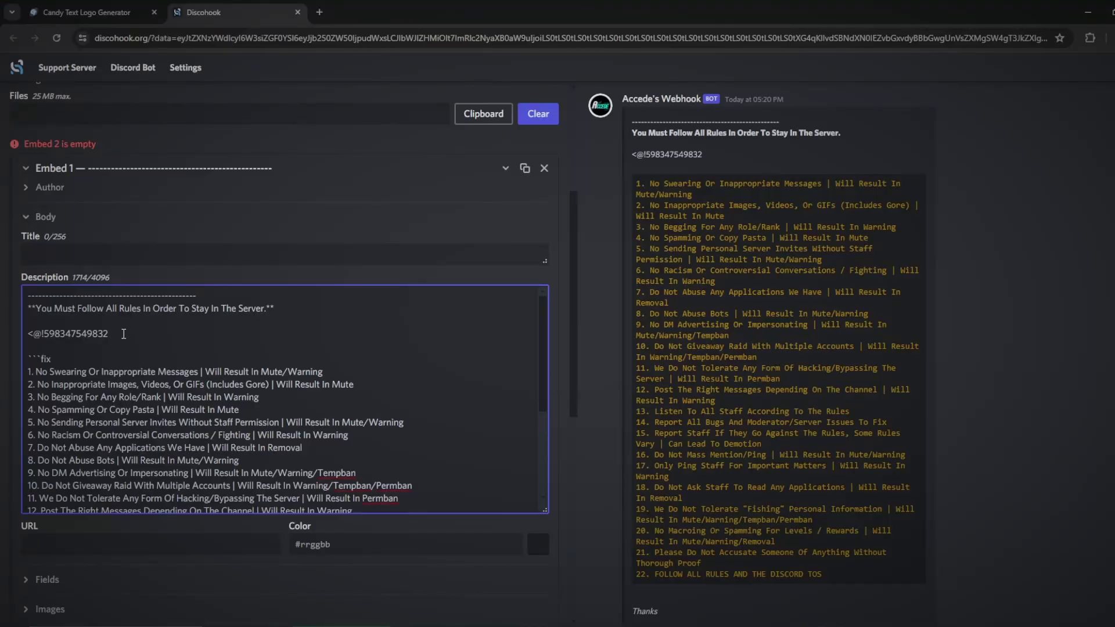
Close the mention tag with > and check the rendered mention
type(">")
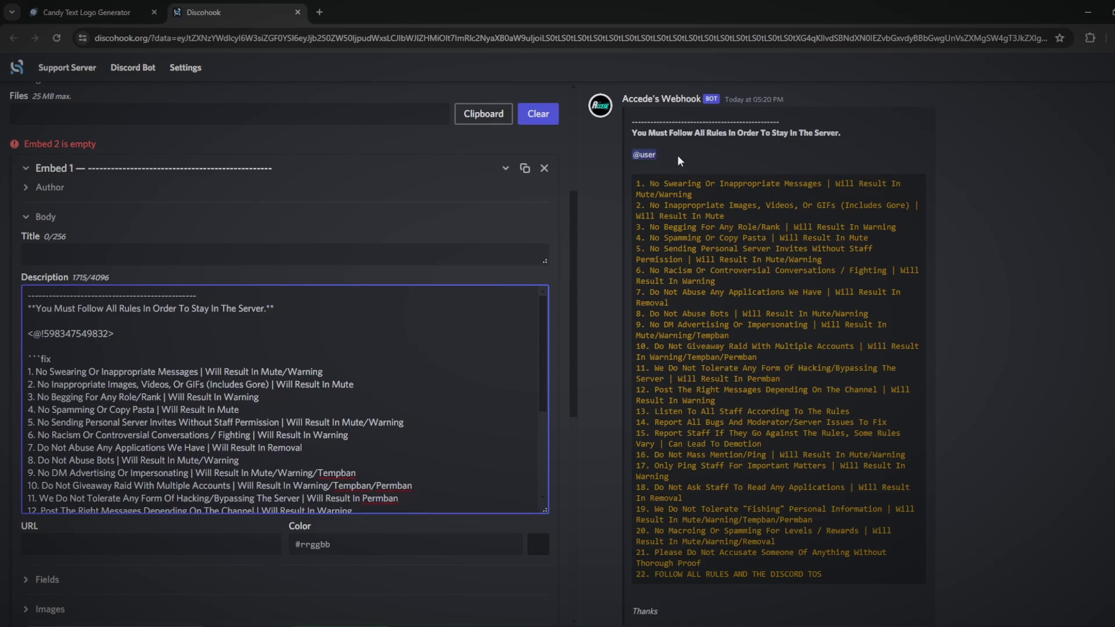
scroll(563, 98, "up", 5)
scroll(552, 117, "down", 7)
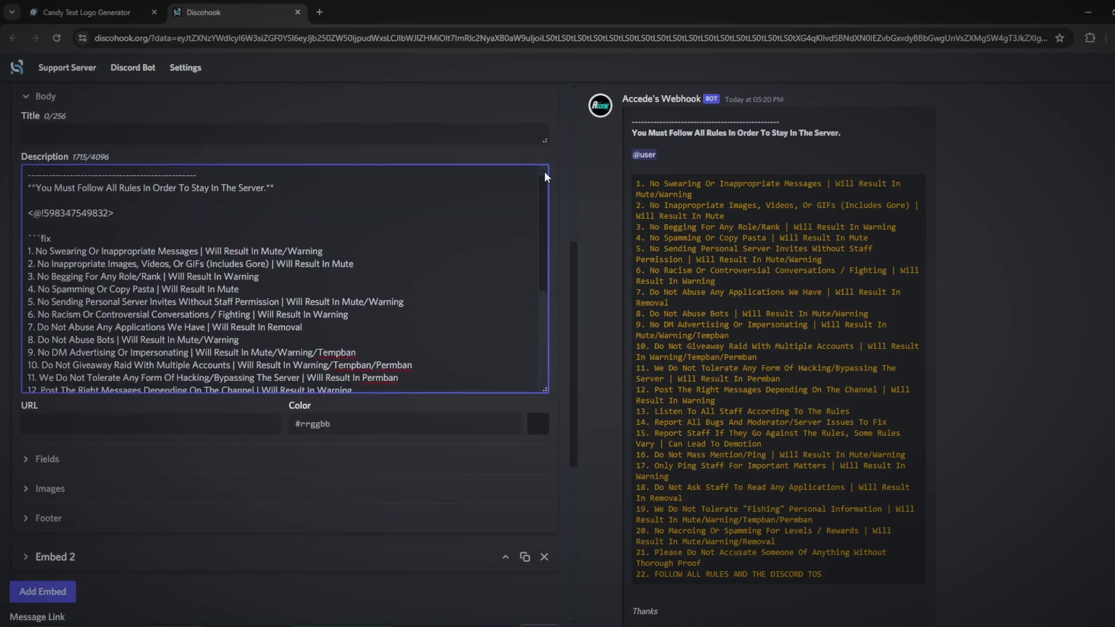
scroll(565, 165, "up", 1)
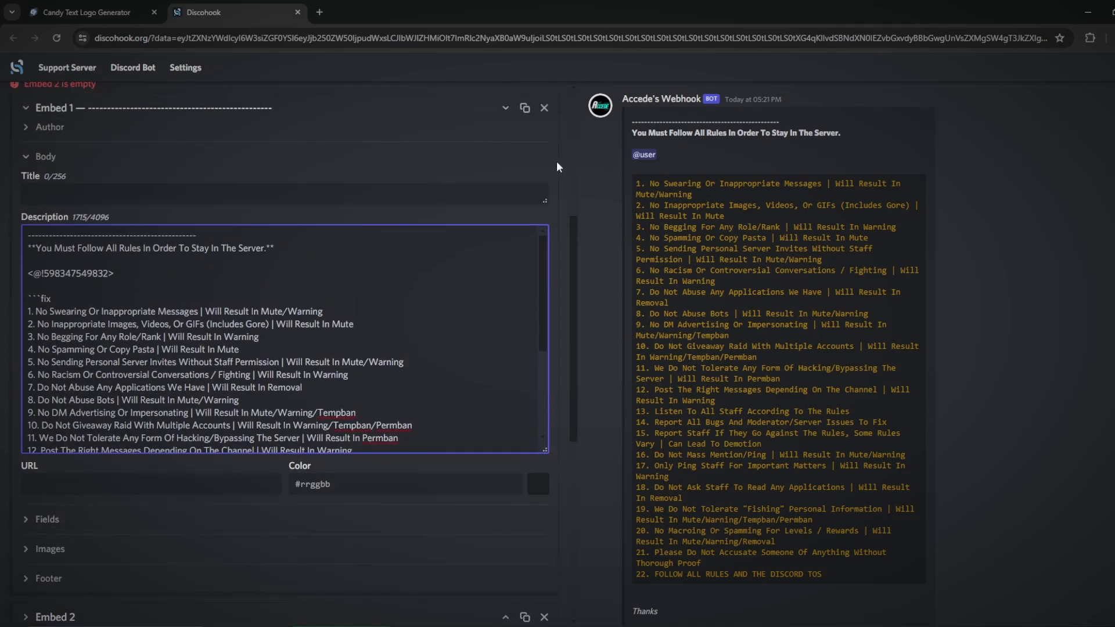
scroll(557, 168, "up", 1)
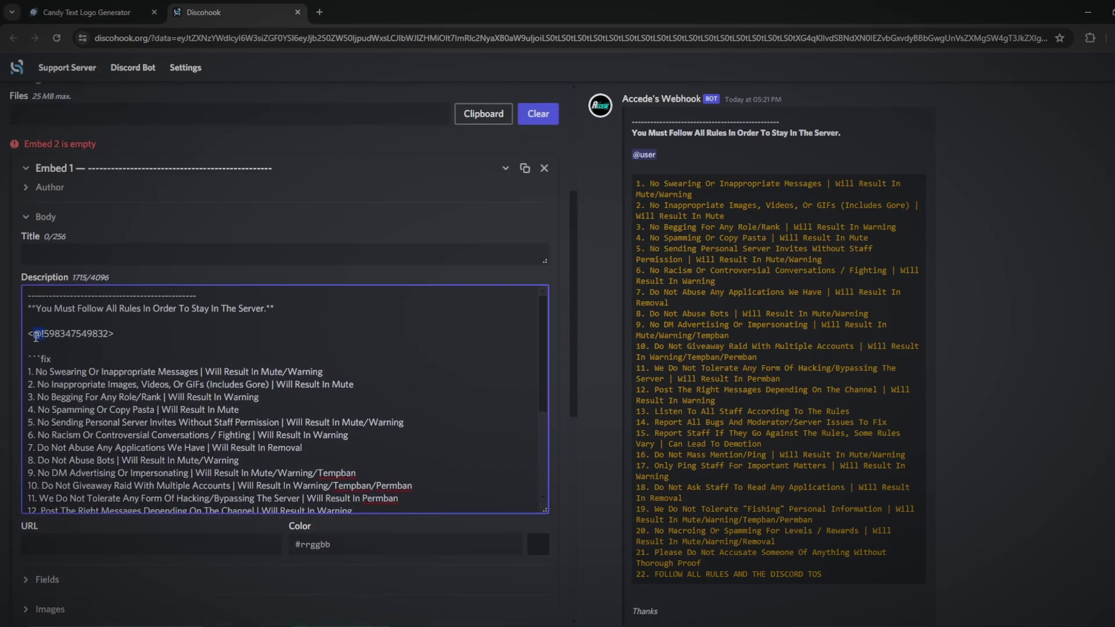
Swap the mention prefix through <@&, <@! and <# to try role, user and channel mentions
left_click(42, 334)
key("BackSpace")
type("&")
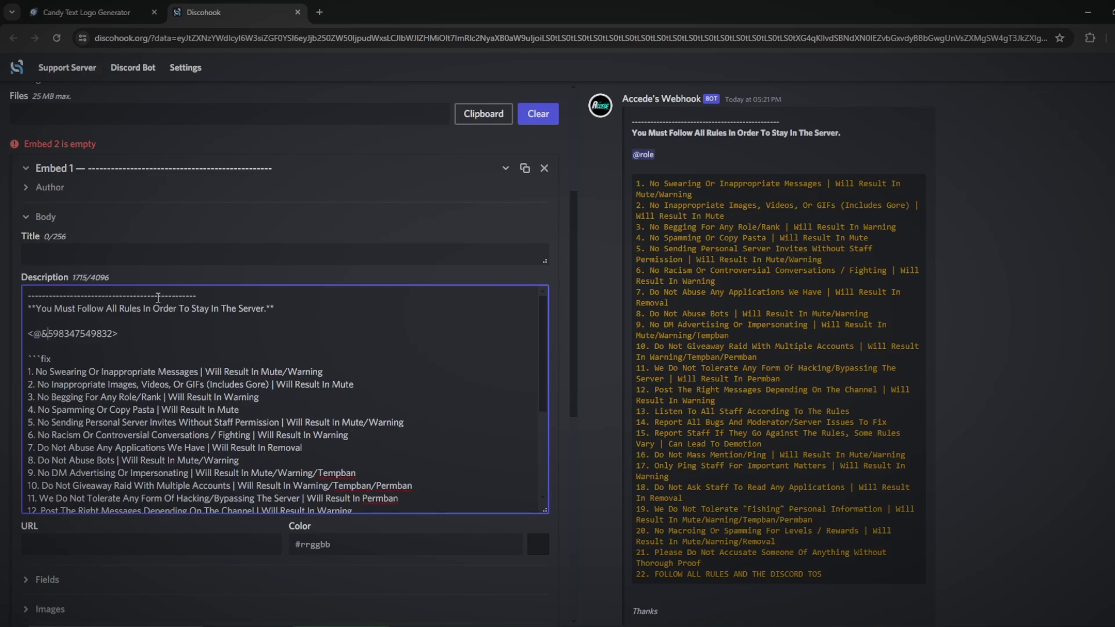
key("BackSpace")
type("!")
key("BackSpace")
key("BackSpace")
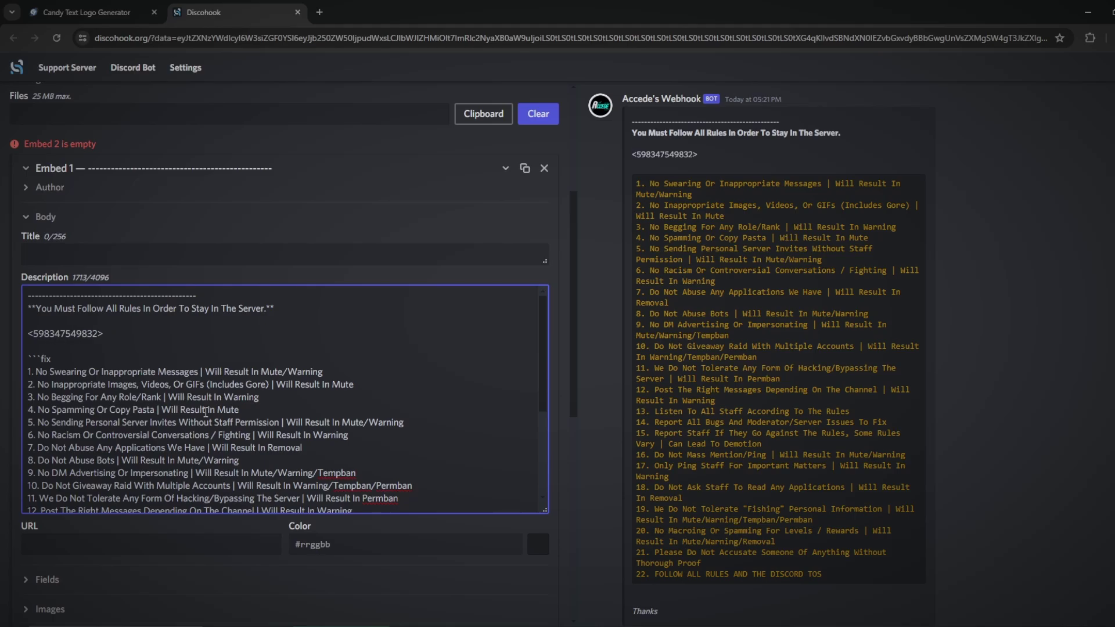
type("#")
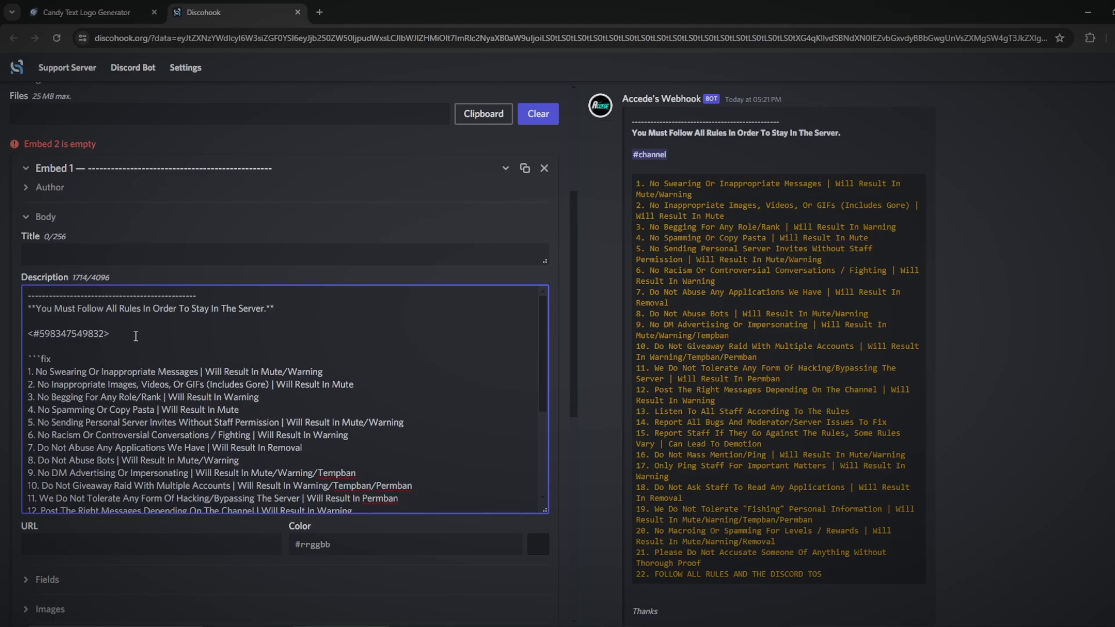
Delete the whole demo mention line from the description
triple_click(104, 334)
key("BackSpace")
key("BackSpace")
scroll(104, 336, "up", 1)
Set the embed title to **Server Rules**
scroll(202, 452, "down", 5)
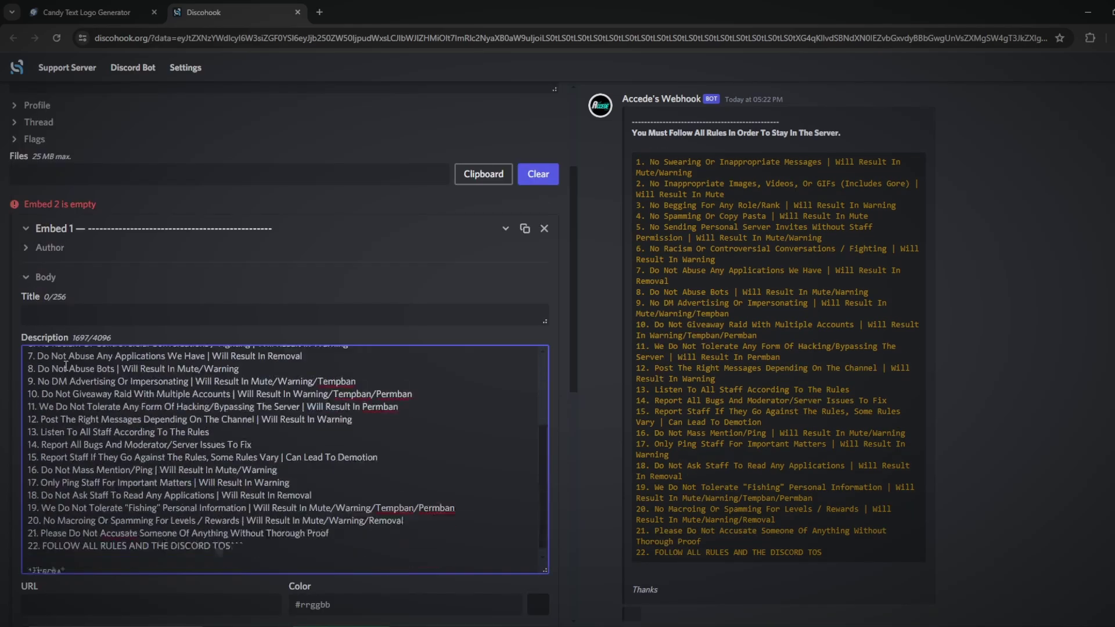
scroll(202, 452, "up", 3)
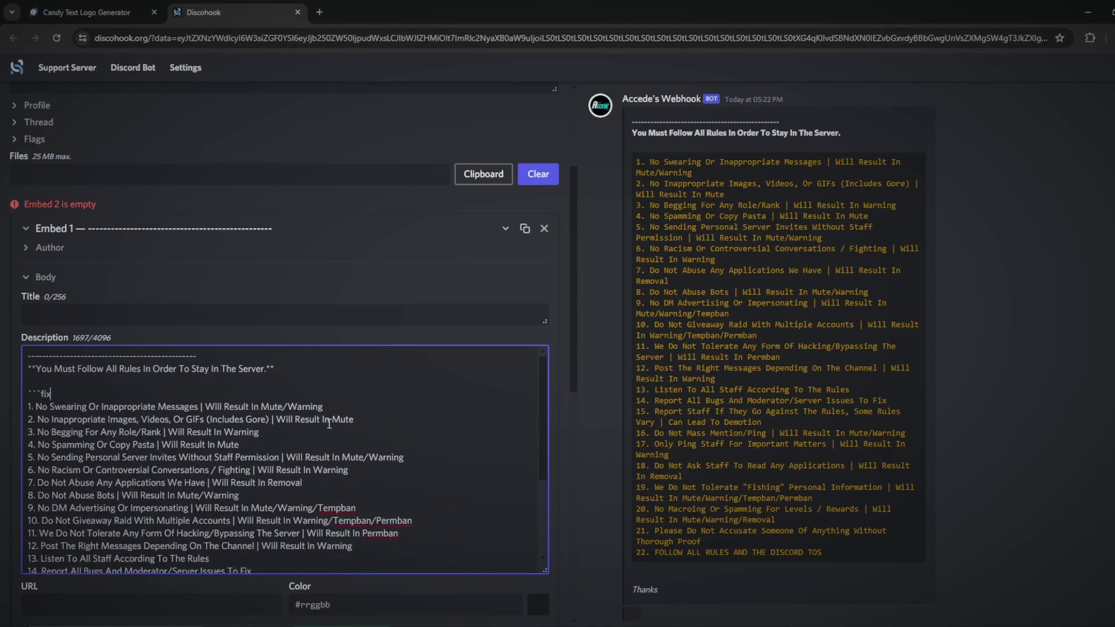
left_click(160, 321)
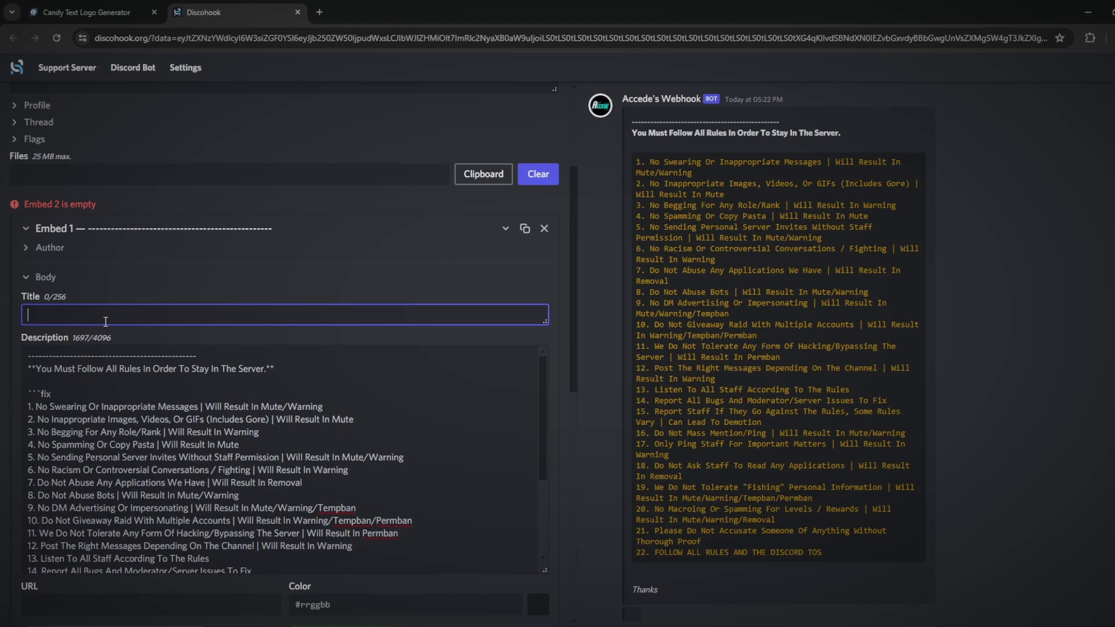
type("**Se")
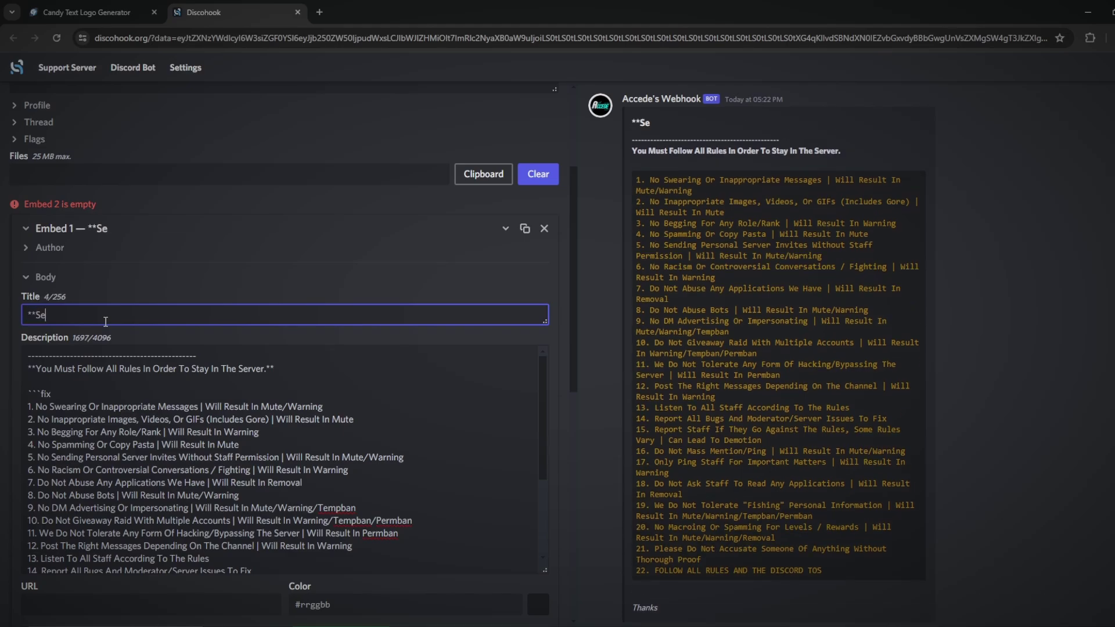
type("rver r")
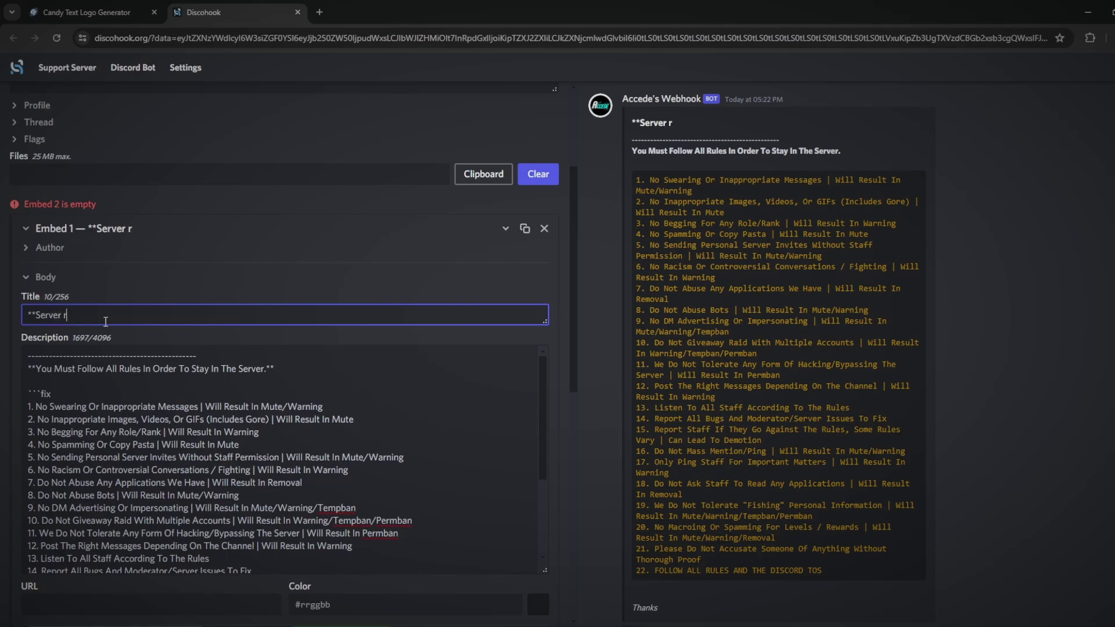
key("BackSpace")
type("Rules**")
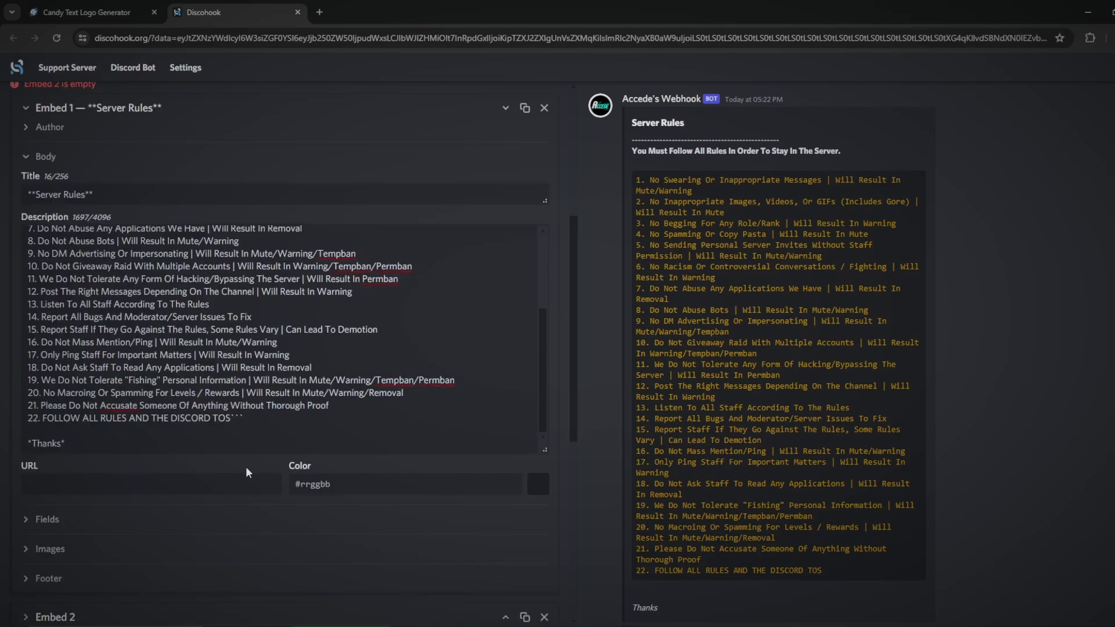
Set the cooltext Rules image link as the title URL and open it to check
scroll(279, 406, "down", 5)
scroll(162, 510, "down", 1)
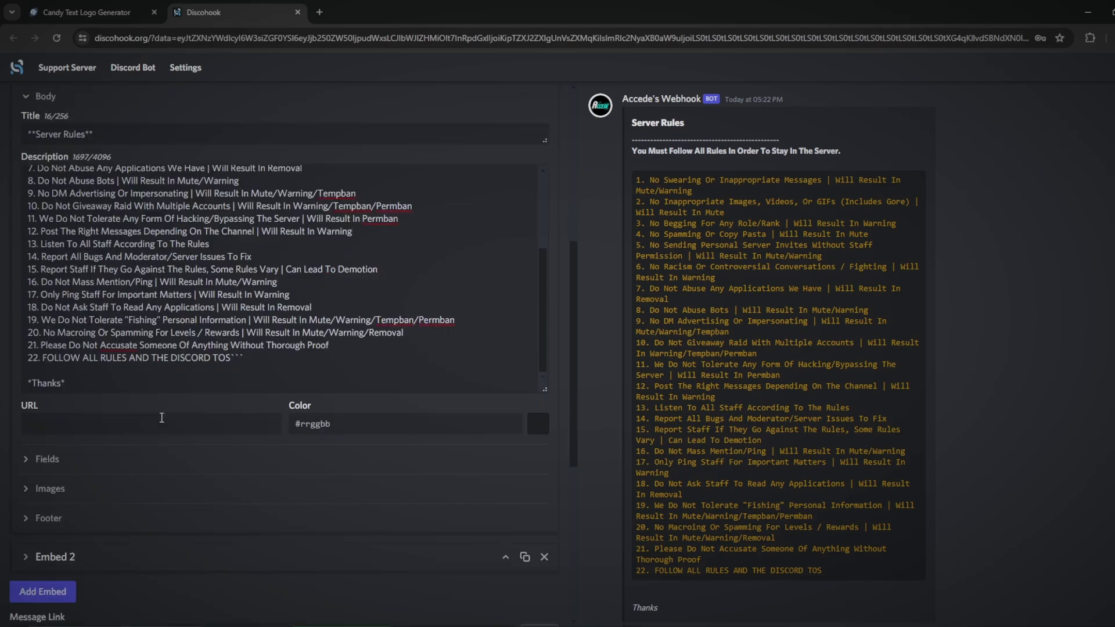
left_click(75, 428)
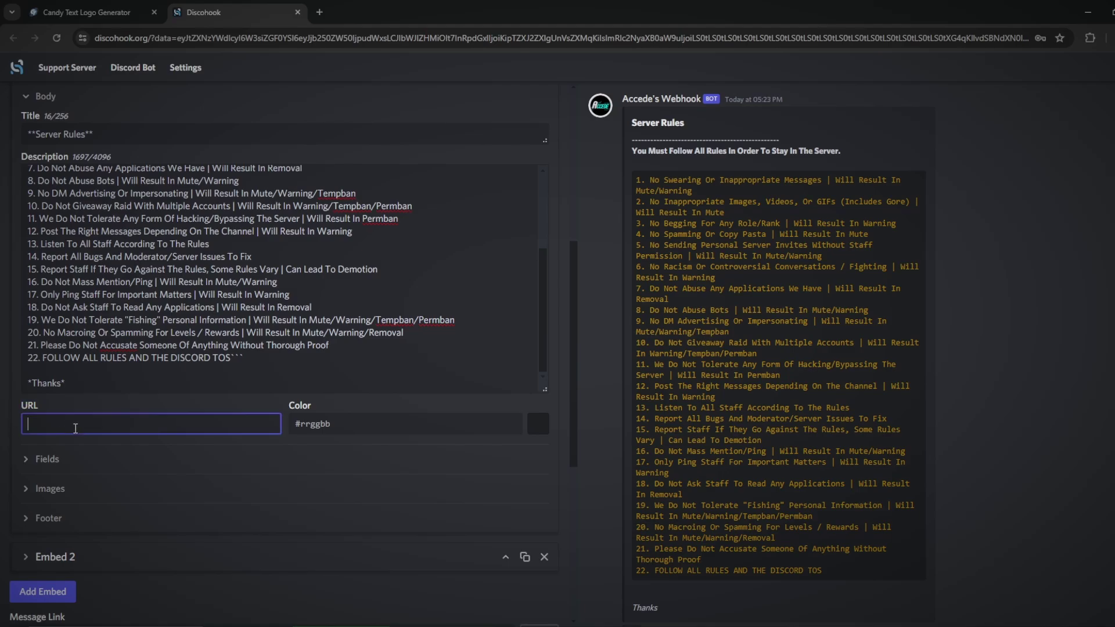
type("https://r74.cooltext.com/rendered/cooltext462366053816938.png")
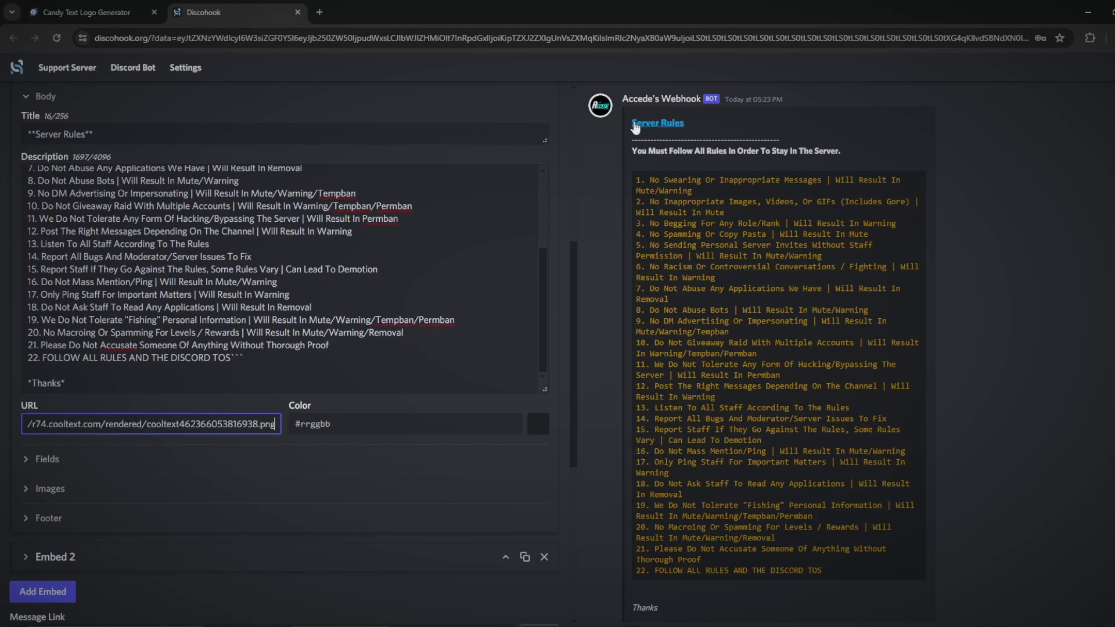
left_click(679, 129)
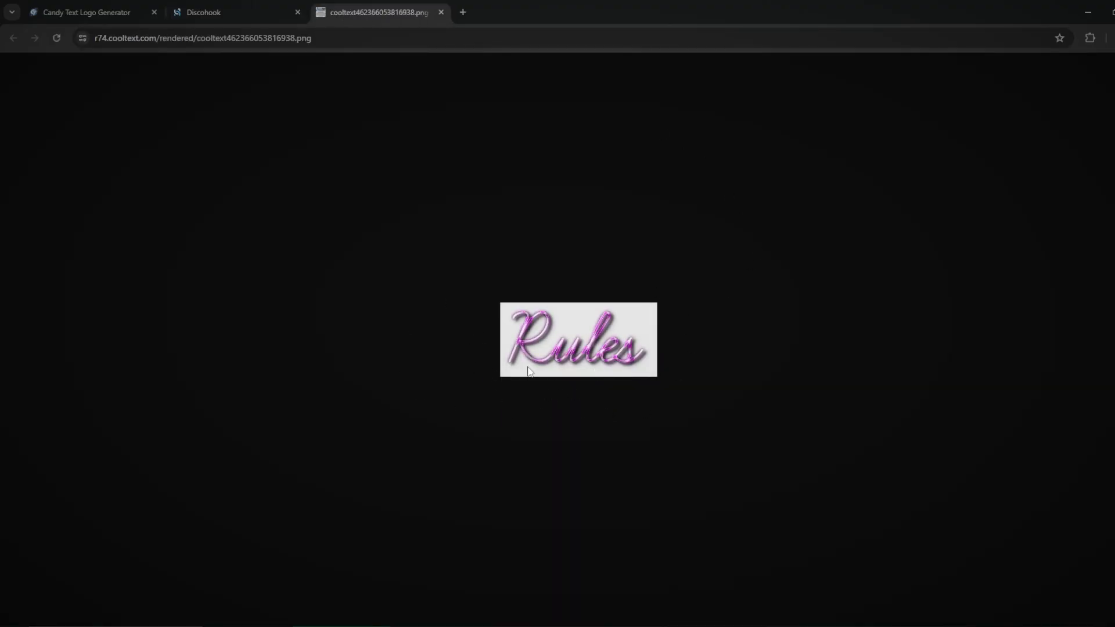
Set Embed 1's colour to yellow #ffe000 using the colour picker
left_click(441, 12)
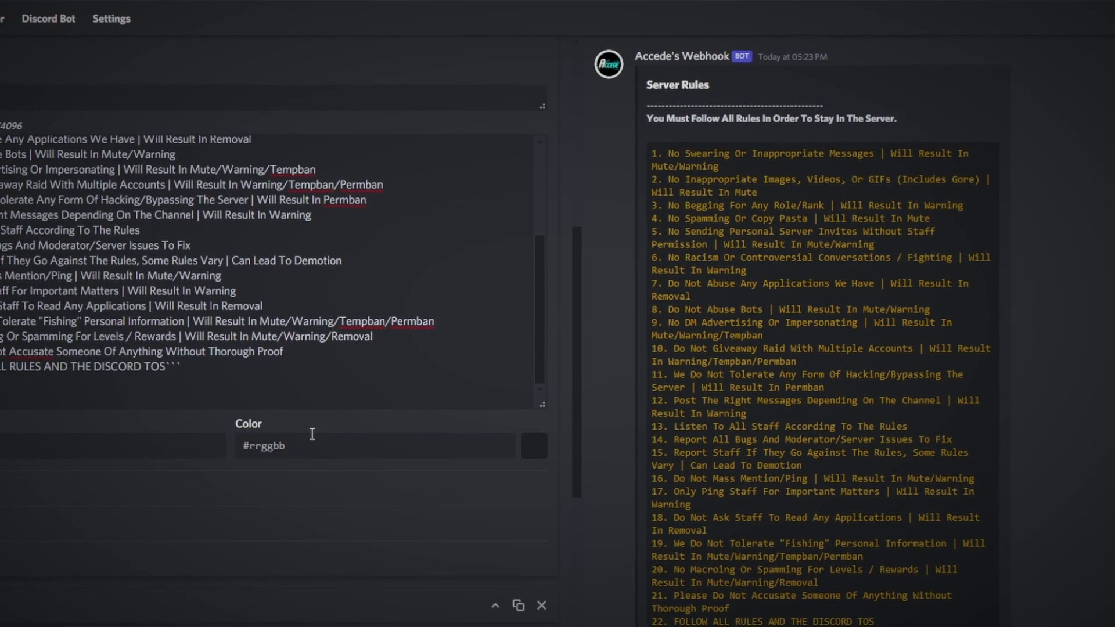
left_click(312, 437)
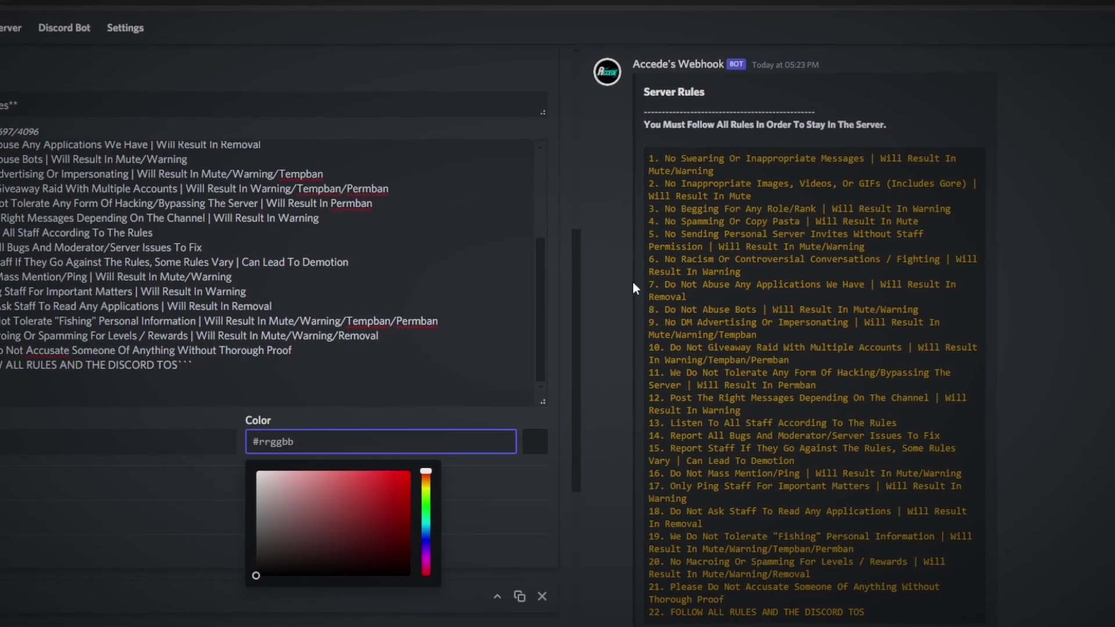
left_click_drag(377, 511, 443, 464)
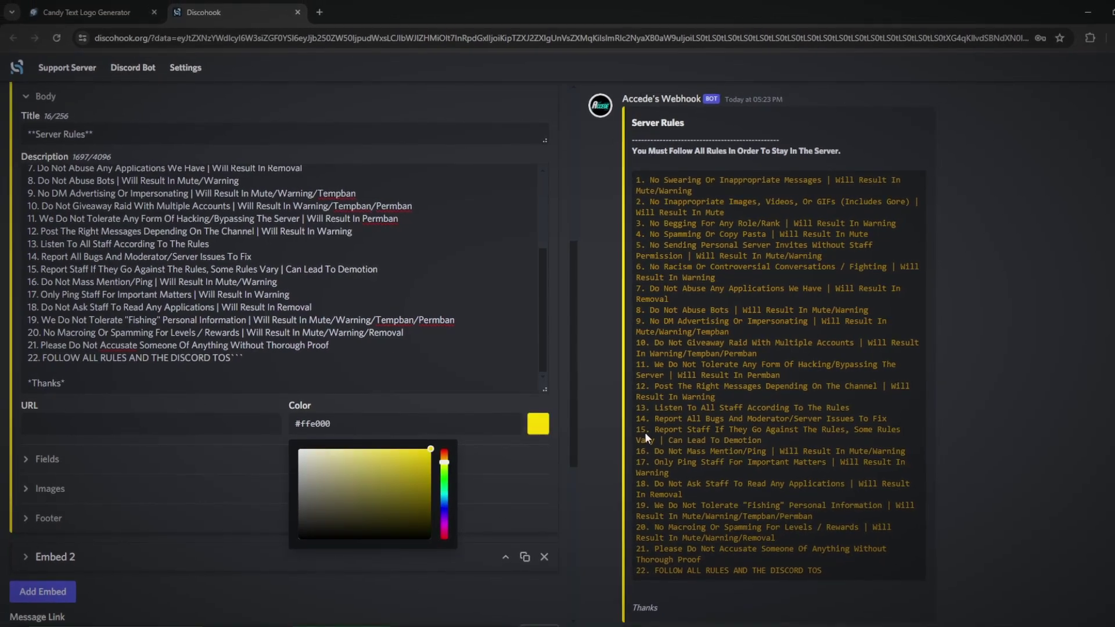
left_click(514, 451)
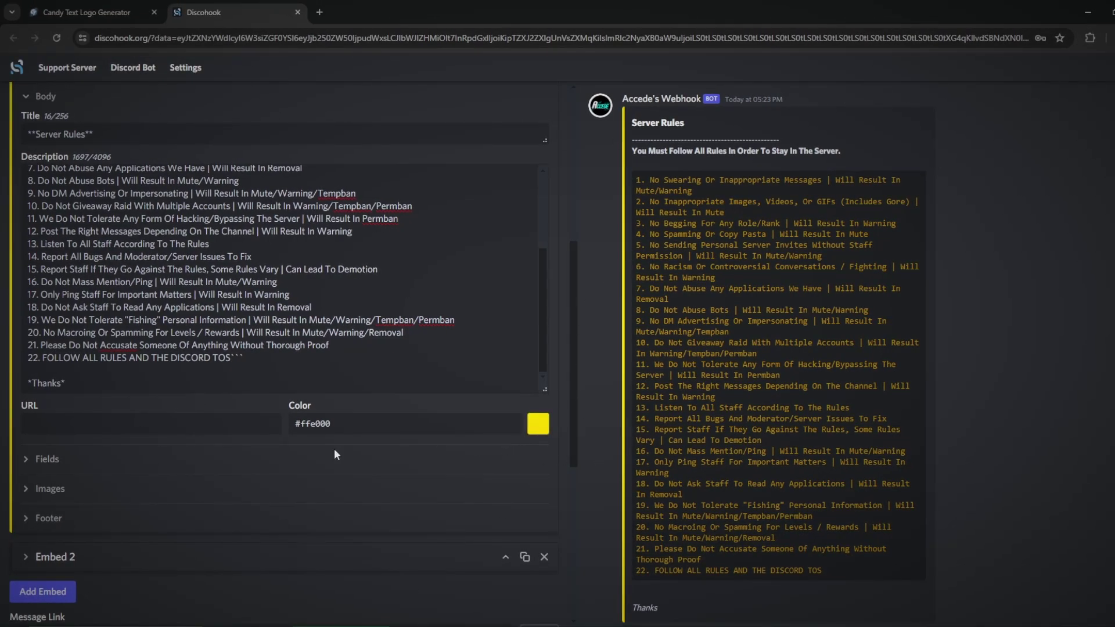
Add two fields to Embed 1 and make both display inline
left_click(65, 96)
left_click(47, 119)
scroll(185, 207, "up", 2)
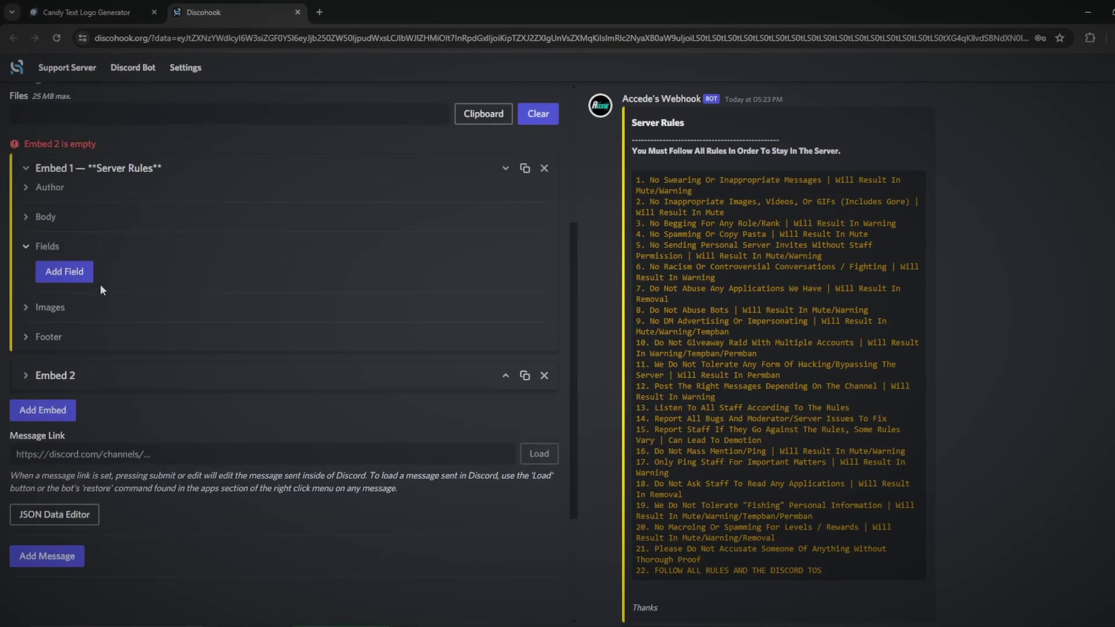
scroll(108, 278, "up", 1)
scroll(256, 285, "down", 1)
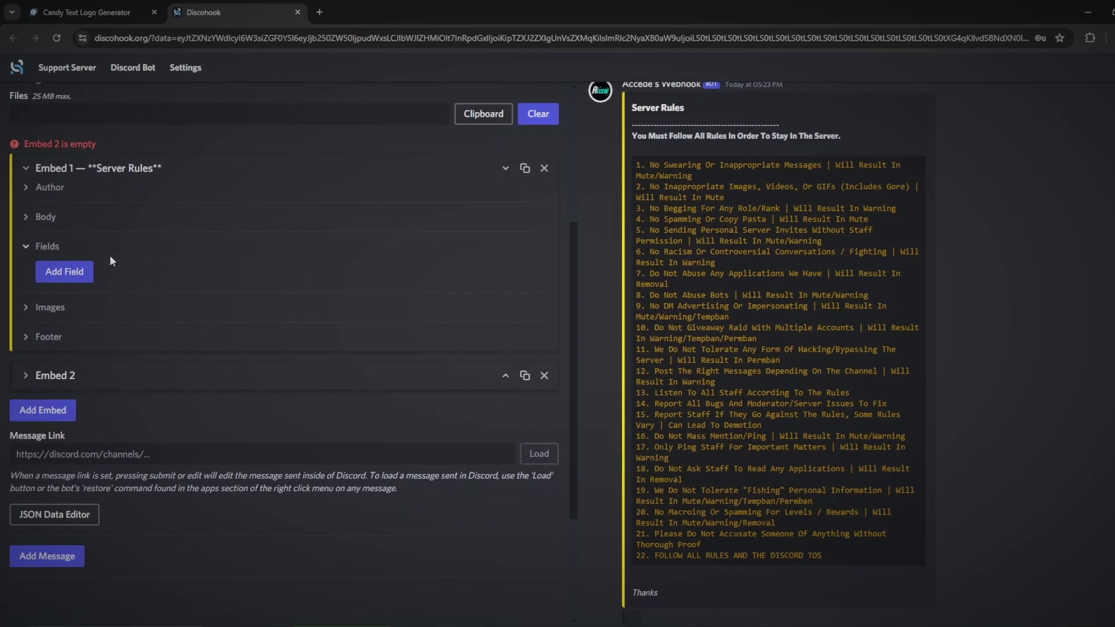
left_click(65, 271)
left_click(64, 290)
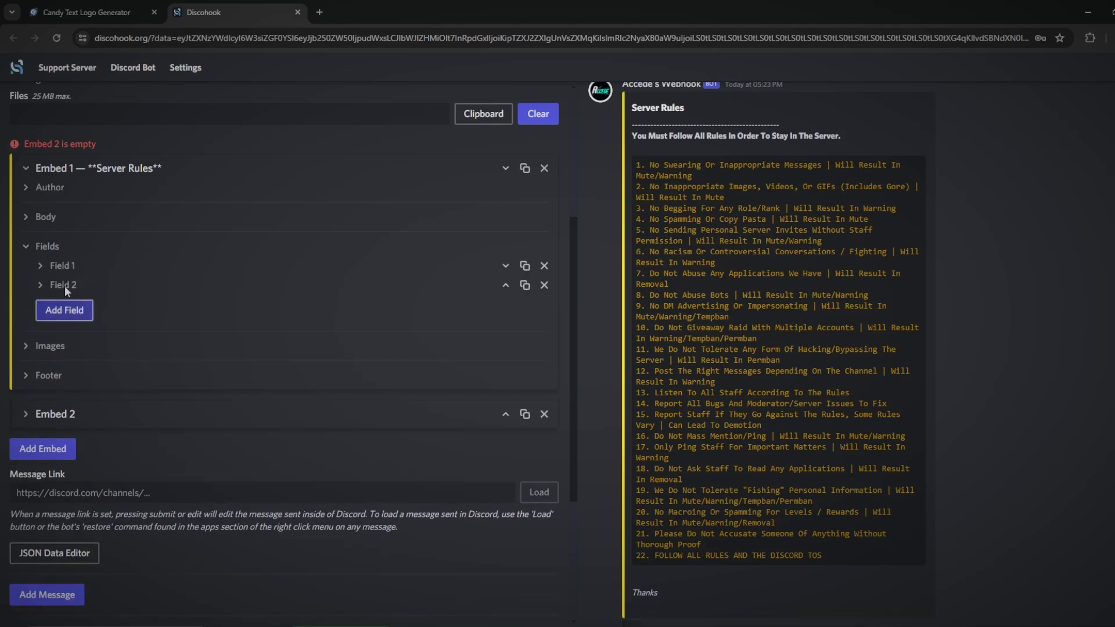
left_click(44, 266)
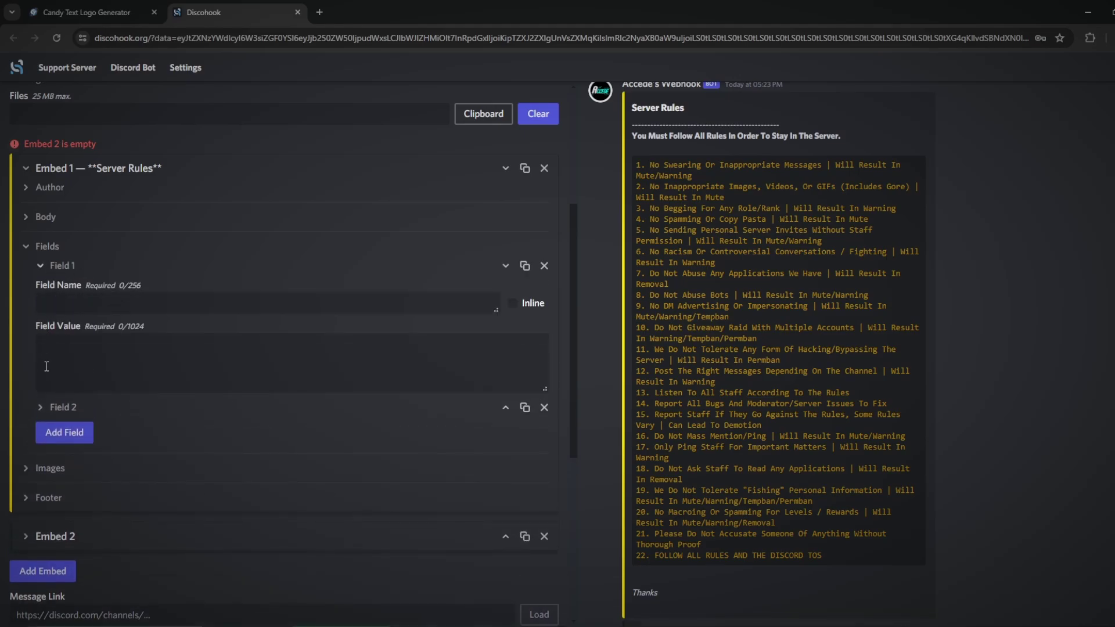
left_click(51, 409)
left_click(512, 303)
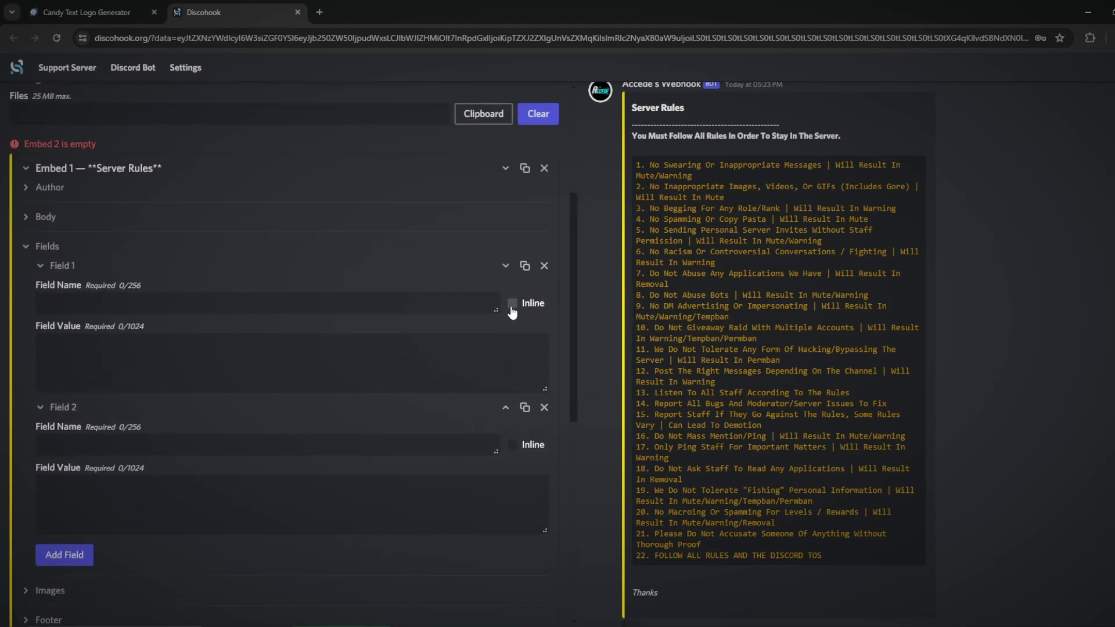
left_click(512, 445)
left_click(456, 408)
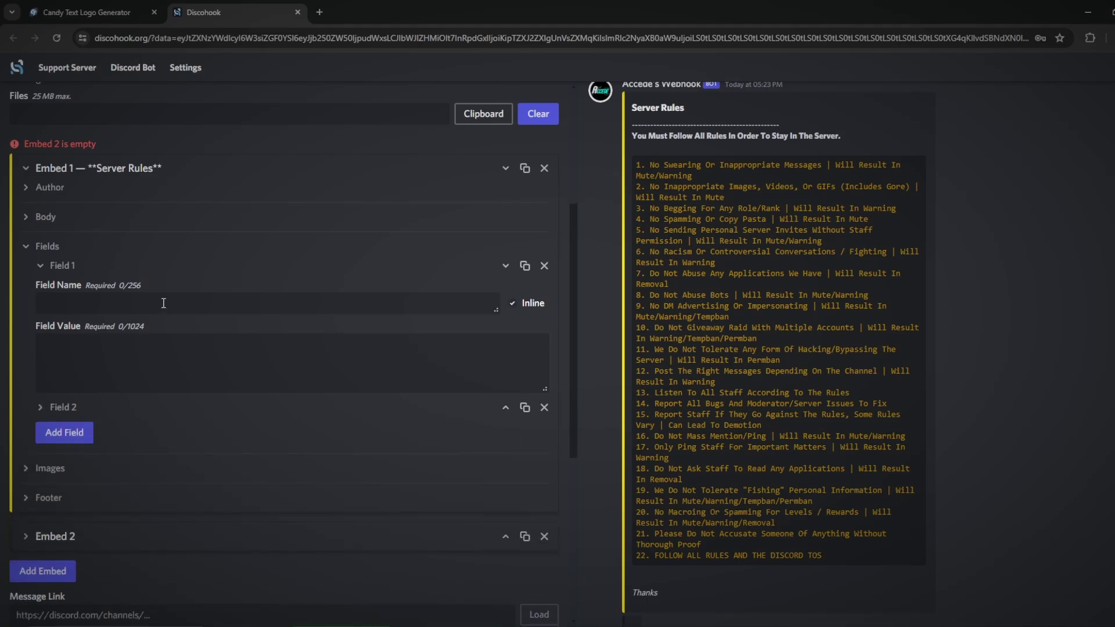
left_click(51, 408)
left_click(248, 305)
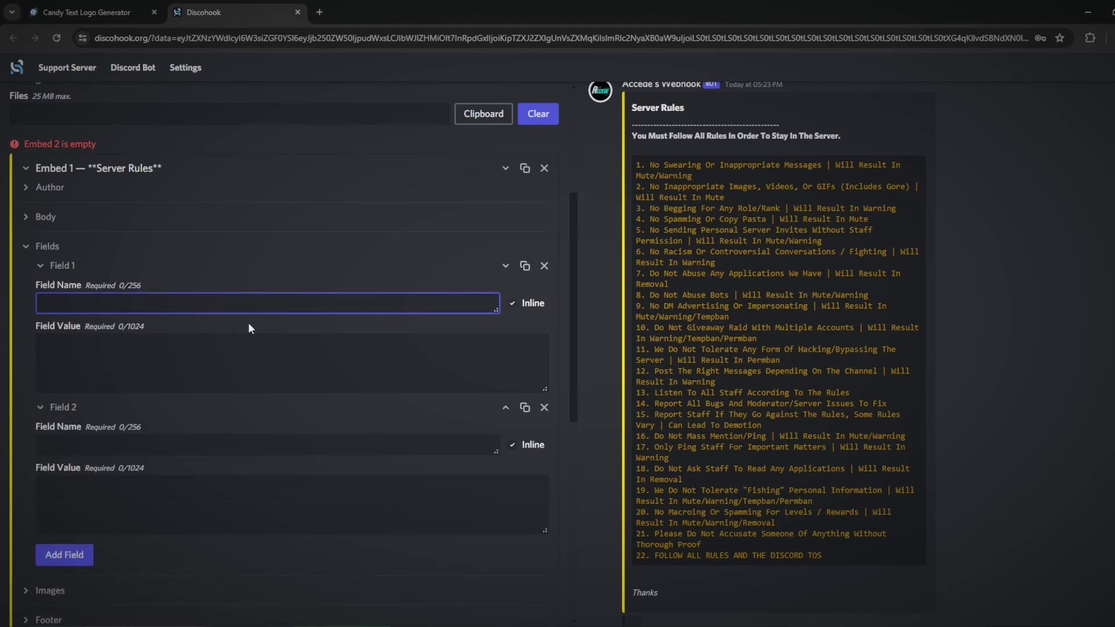
type("4324234")
left_click(249, 366)
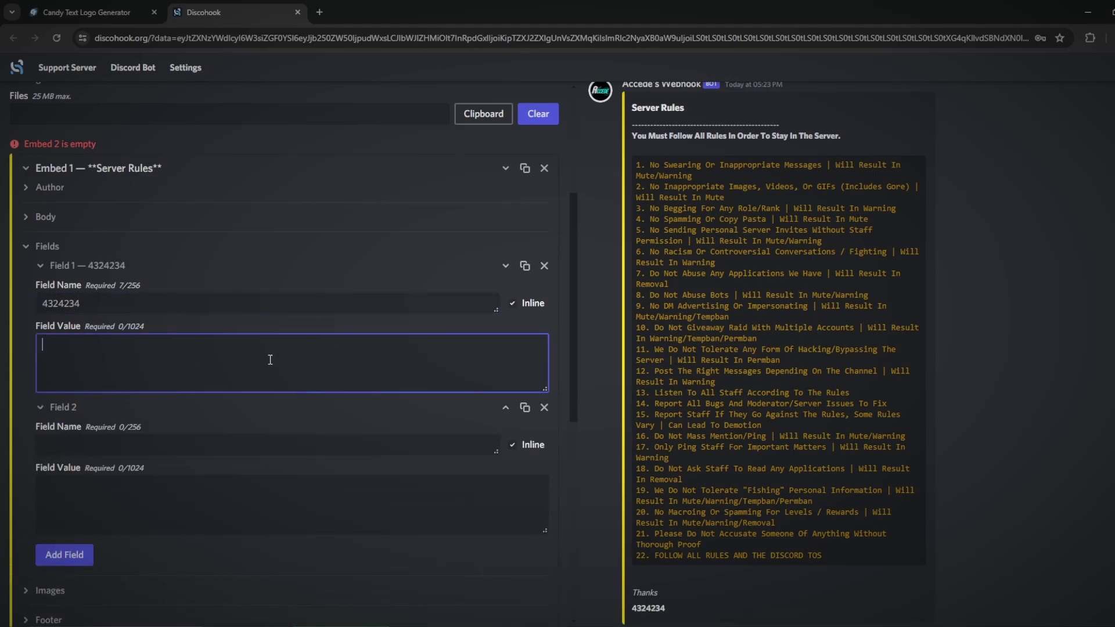
type("432432423")
scroll(460, 428, "down", 1)
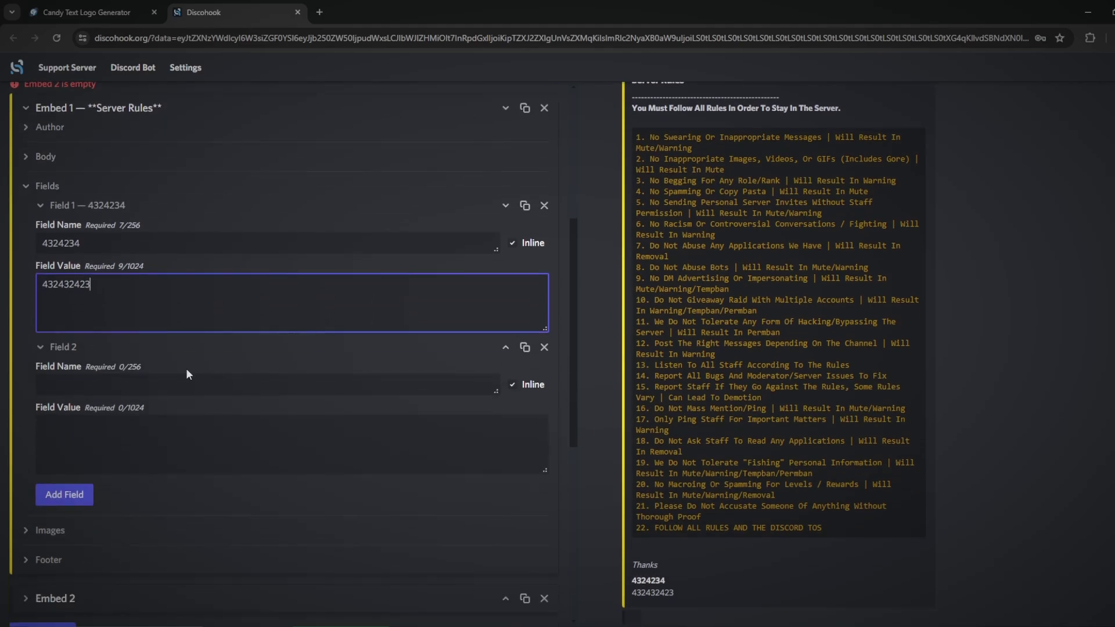
left_click(262, 385)
type("432432423")
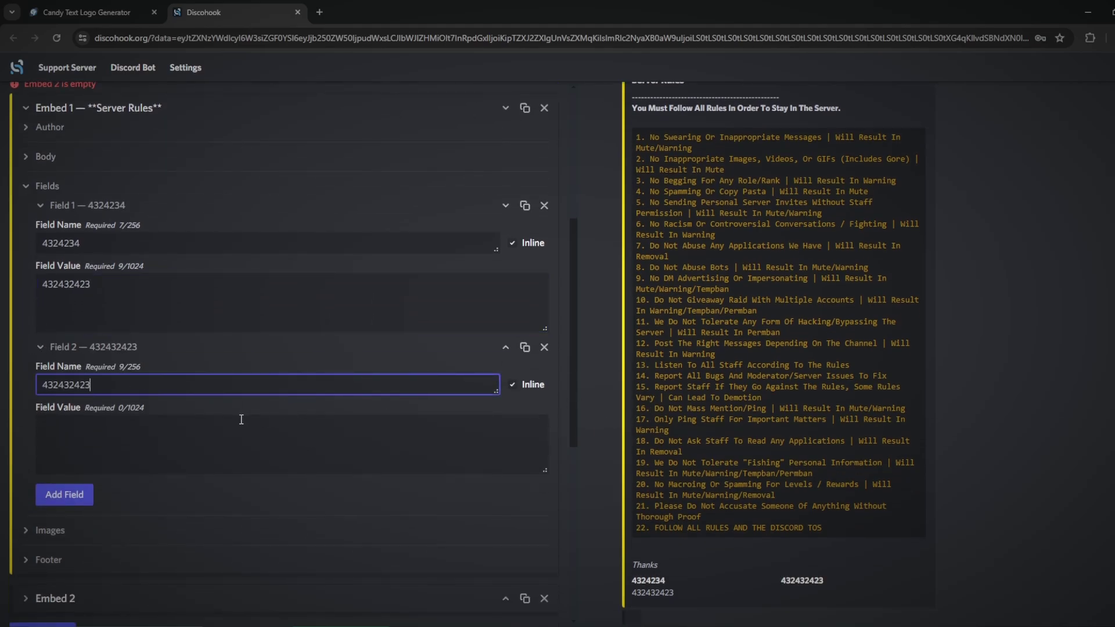
left_click(228, 435)
type("43243243242")
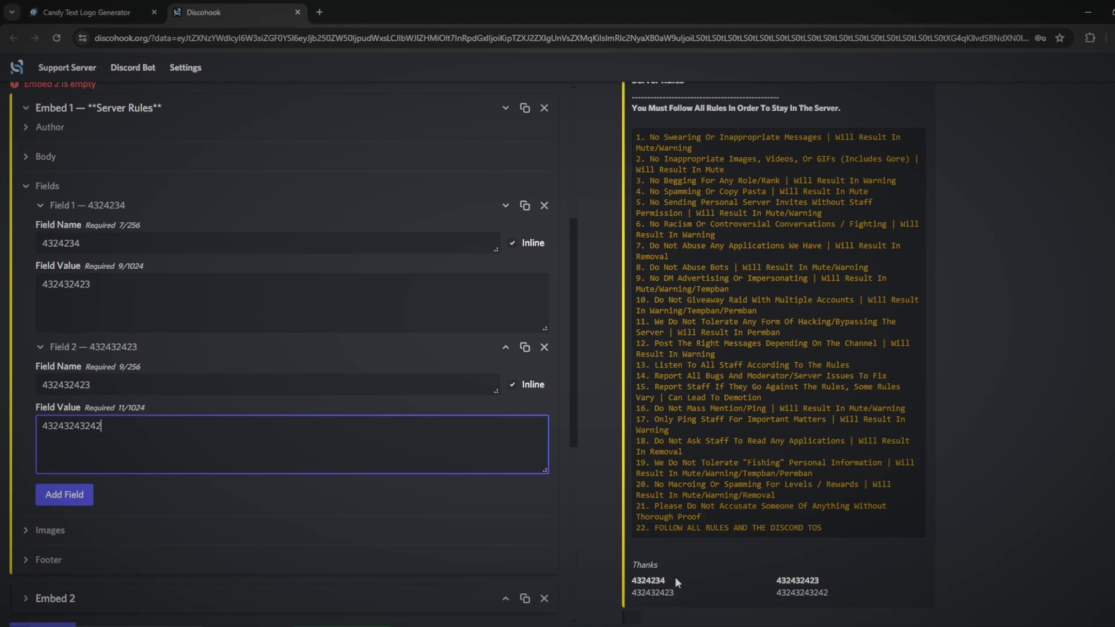
left_click(61, 494)
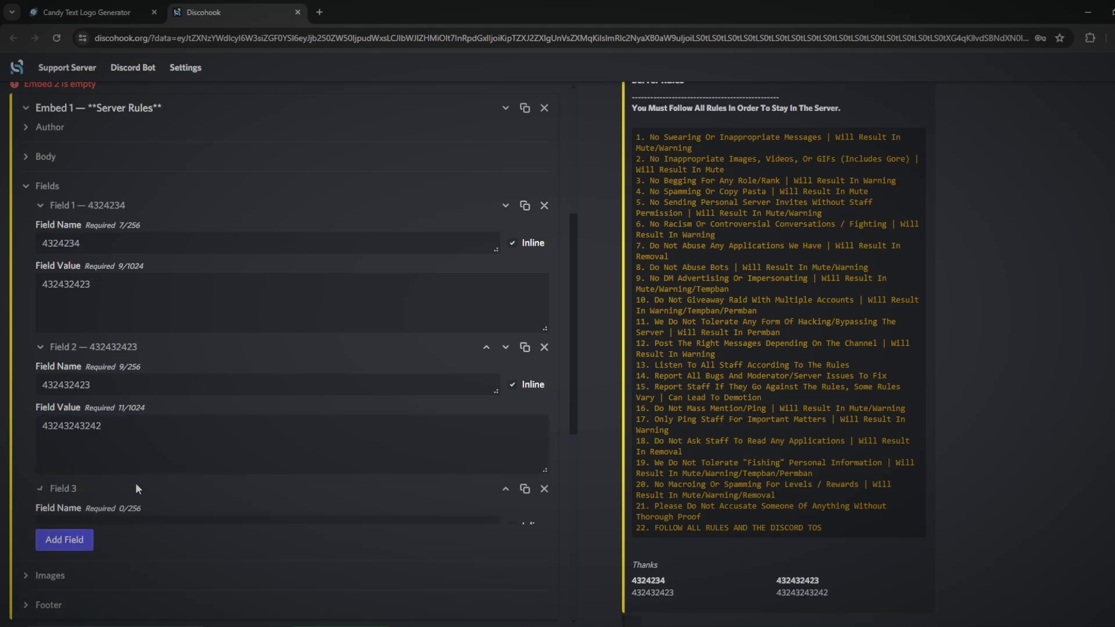
scroll(421, 465, "down", 3)
left_click(308, 347)
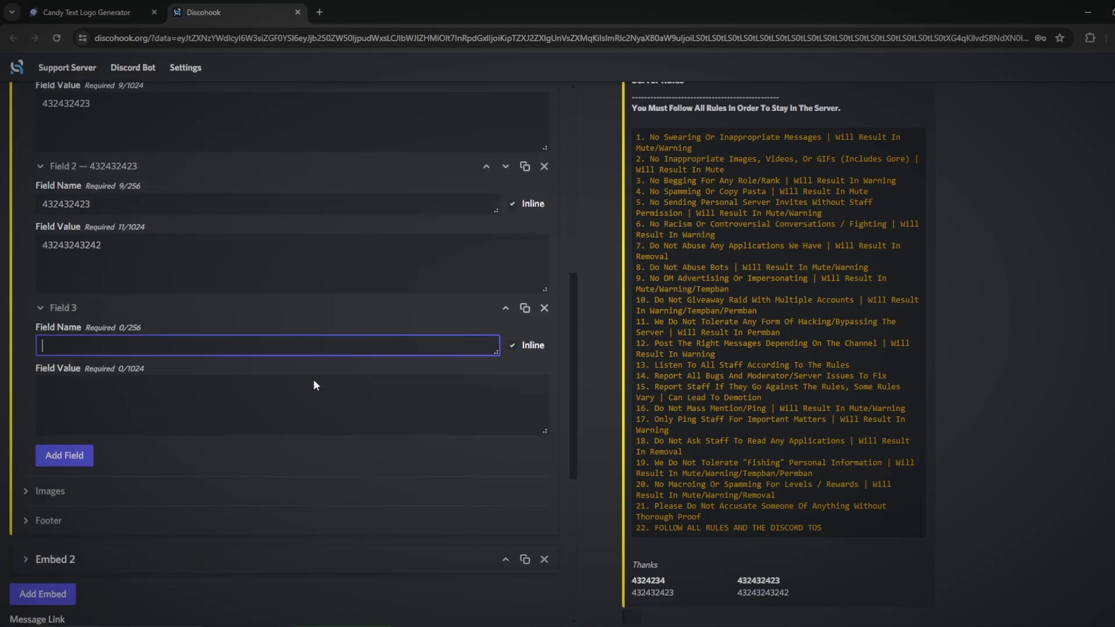
type("e3234324231")
left_click(313, 384)
type("432141234231")
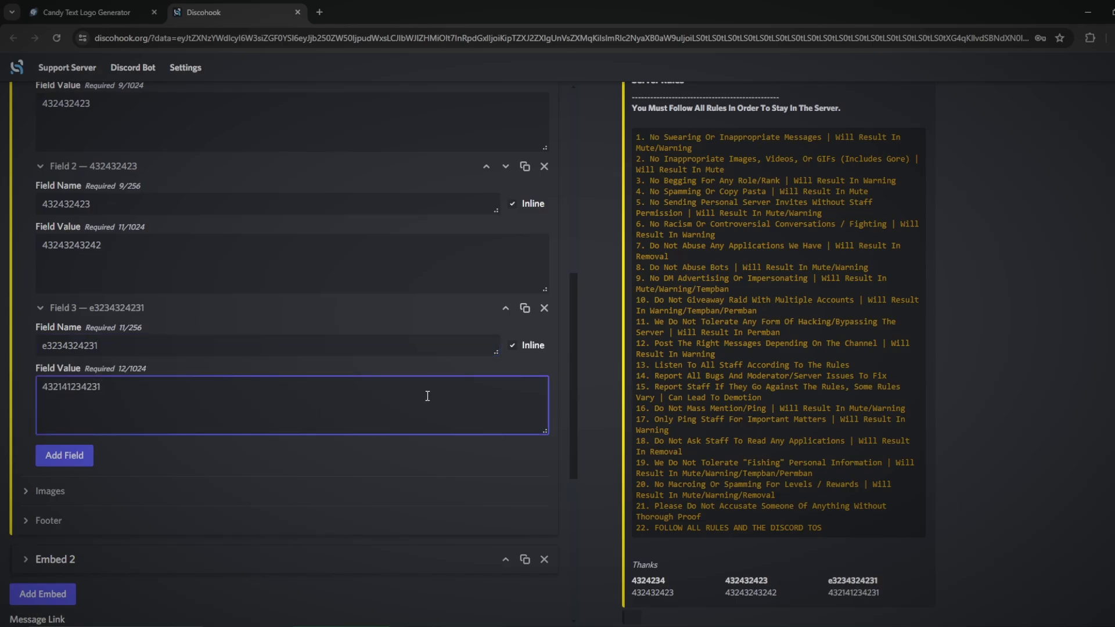
key("ctrl+a")
left_click(334, 366)
scroll(372, 337, "up", 3)
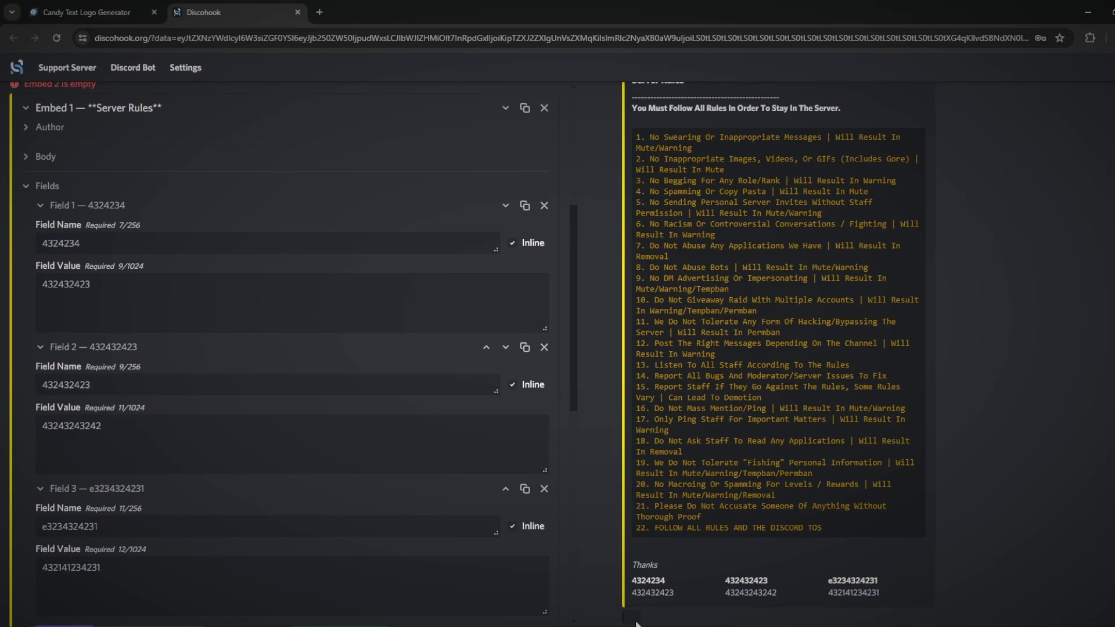
Remove the placeholder fields and set the Rules logo URL as the main image
left_click(544, 206)
left_click(545, 205)
left_click(544, 206)
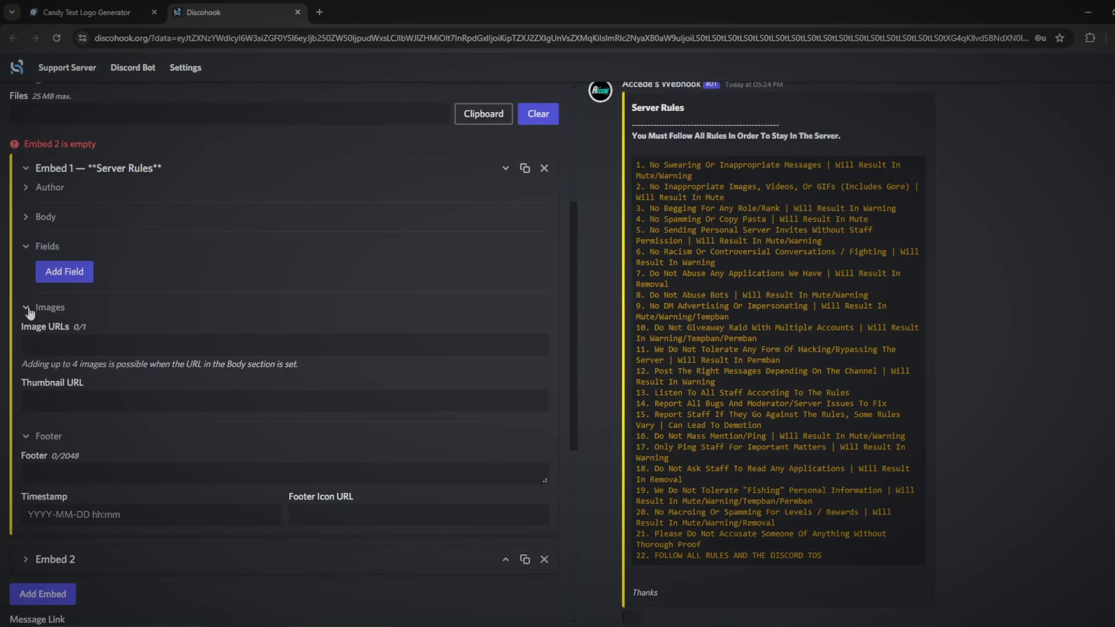
left_click(53, 345)
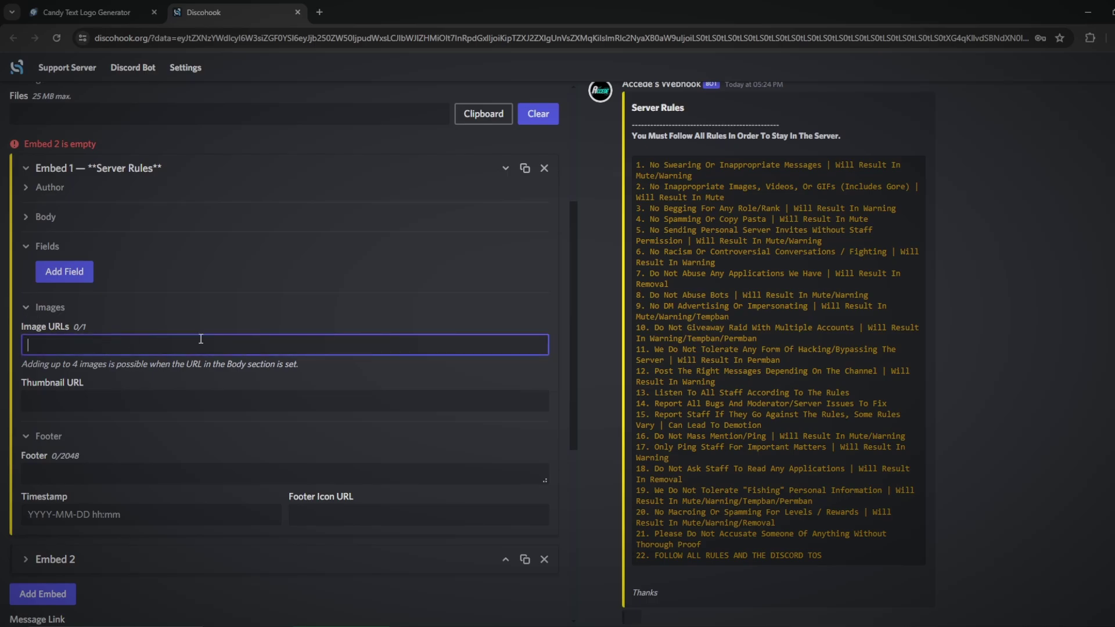
type("https://r74.cooltext.com/rendered/cooltext462366053816938.png")
Set the same Rules logo URL as the embed's thumbnail
scroll(592, 369, "down", 1)
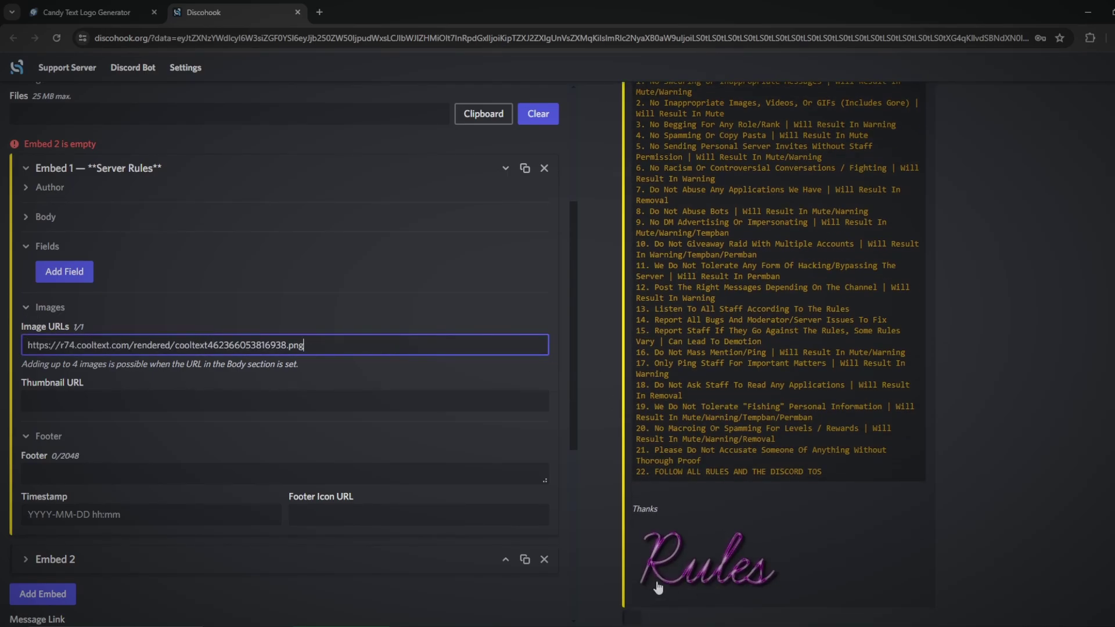
scroll(160, 328, "down", 4)
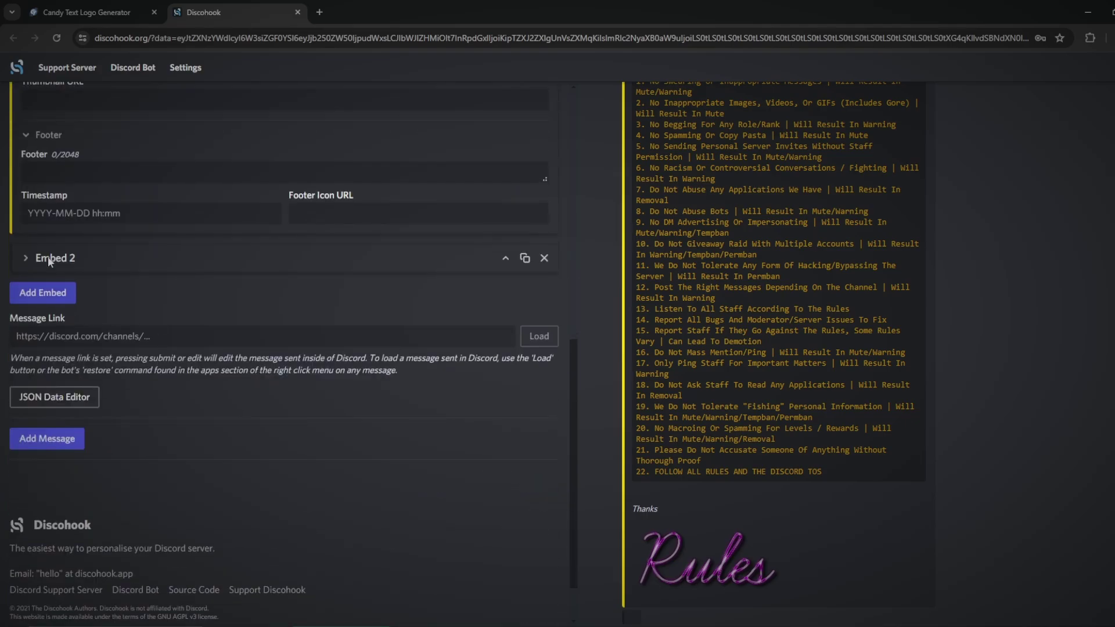
scroll(48, 262, "up", 5)
scroll(54, 232, "down", 2)
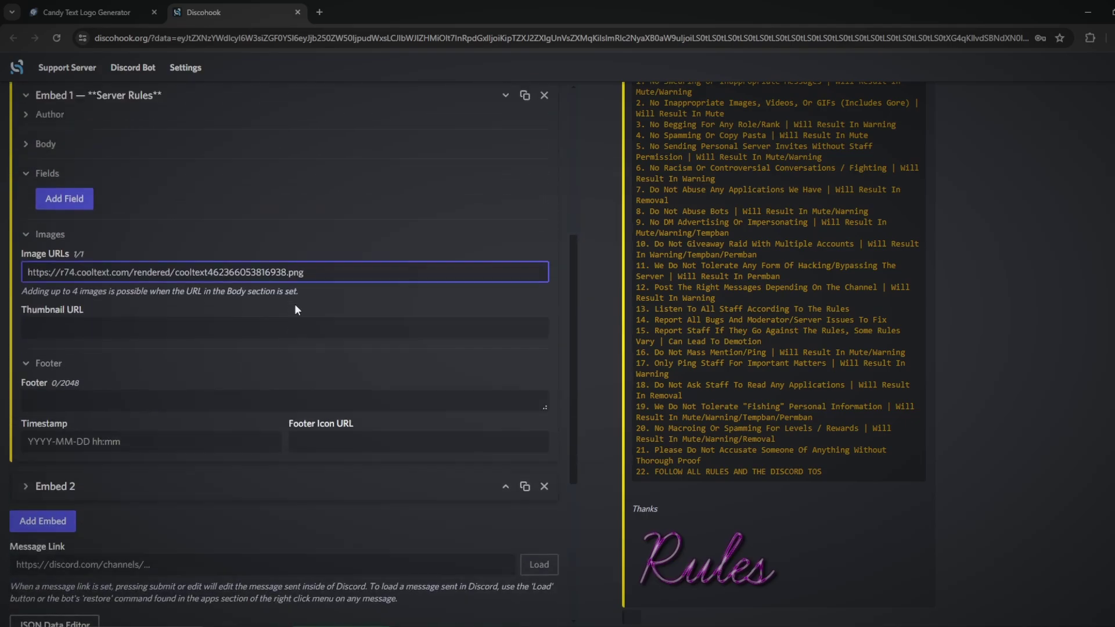
scroll(98, 284, "up", 3)
scroll(98, 285, "down", 1)
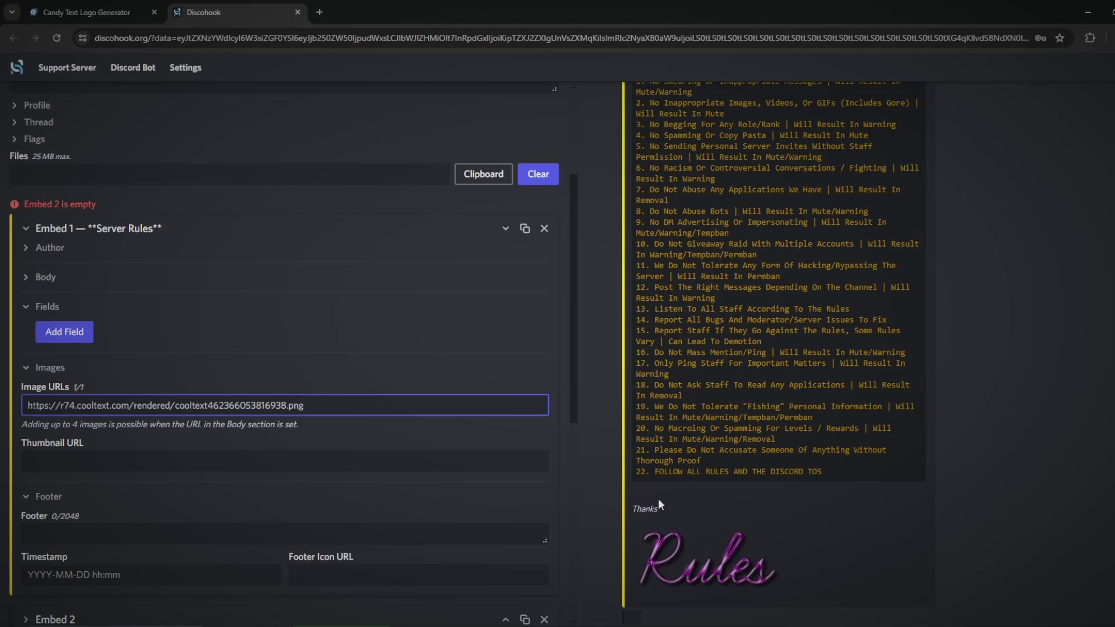
scroll(658, 498, "up", 2)
scroll(856, 433, "down", 2)
left_click(40, 454)
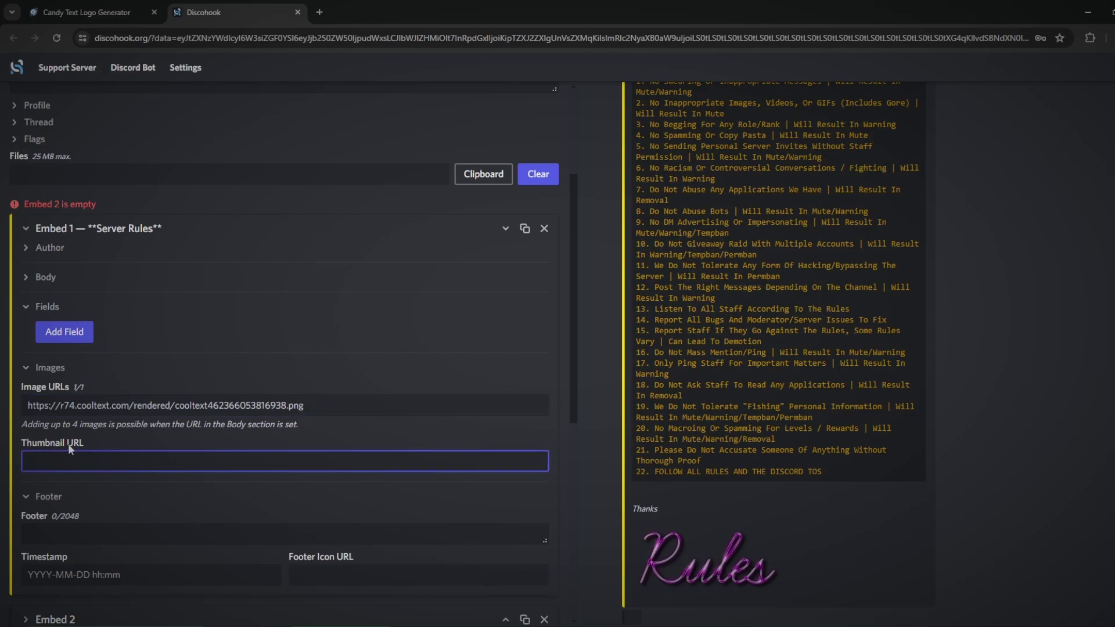
type("https://r74.cooltext.com/rendered/cooltext462366053816938.png")
scroll(478, 378, "up", 2)
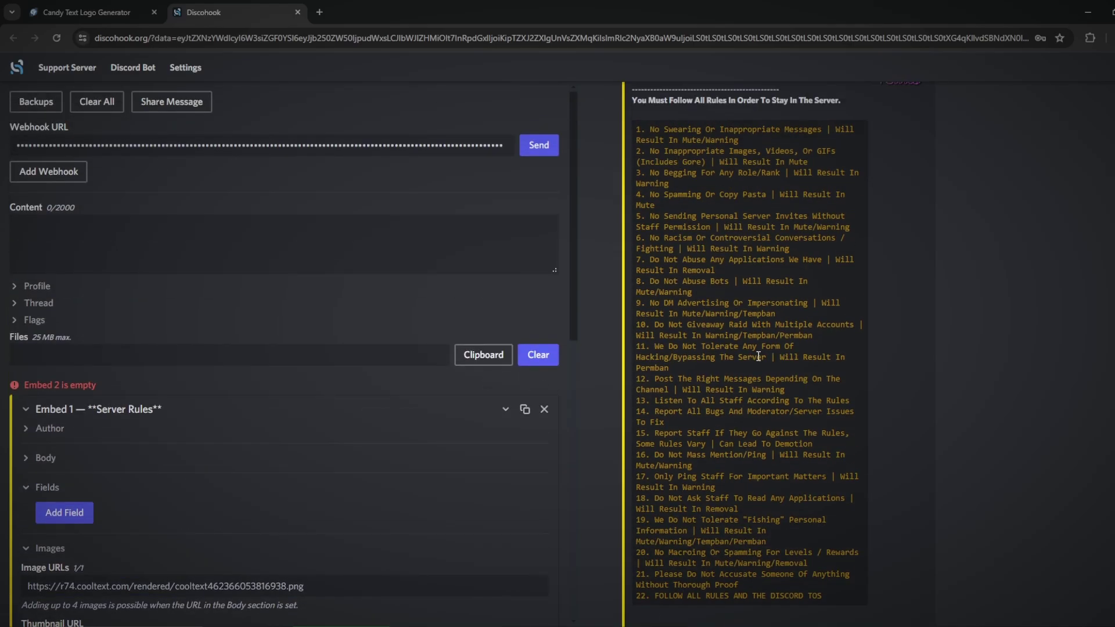
scroll(440, 460, "down", 1)
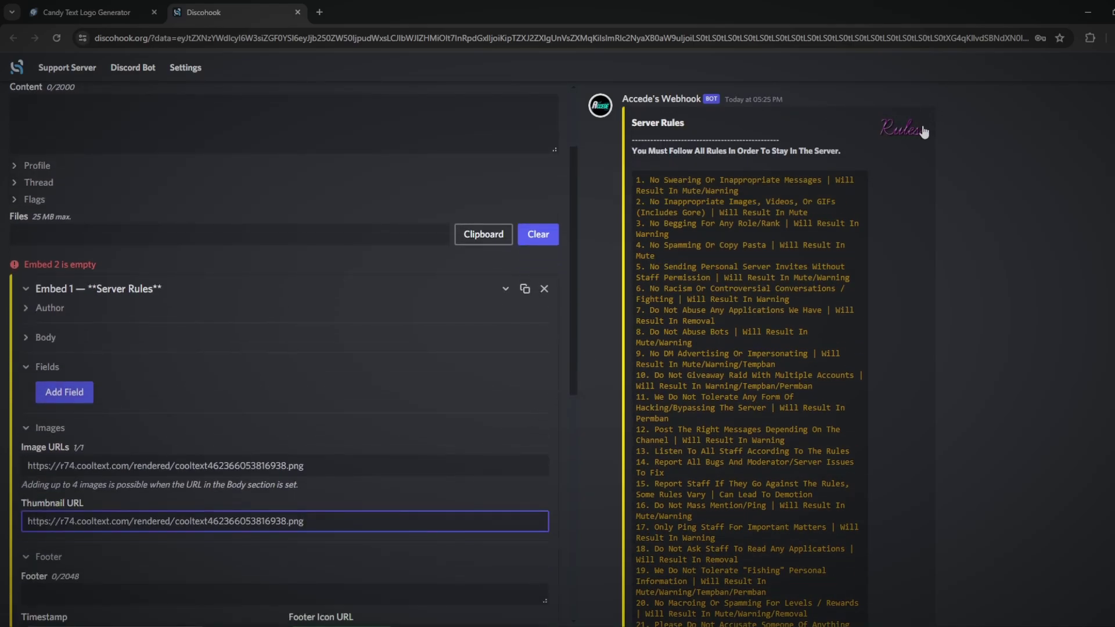
Collapse the image settings and enter footer text 'ngjdfngjsdn'
scroll(290, 348, "down", 2)
left_click(32, 338)
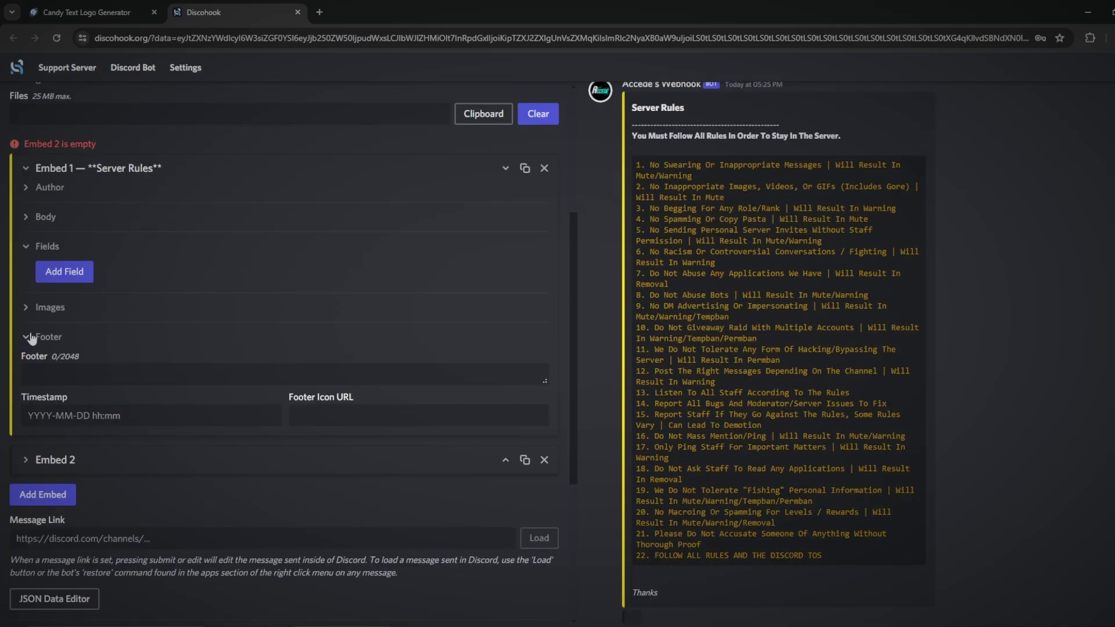
left_click(101, 372)
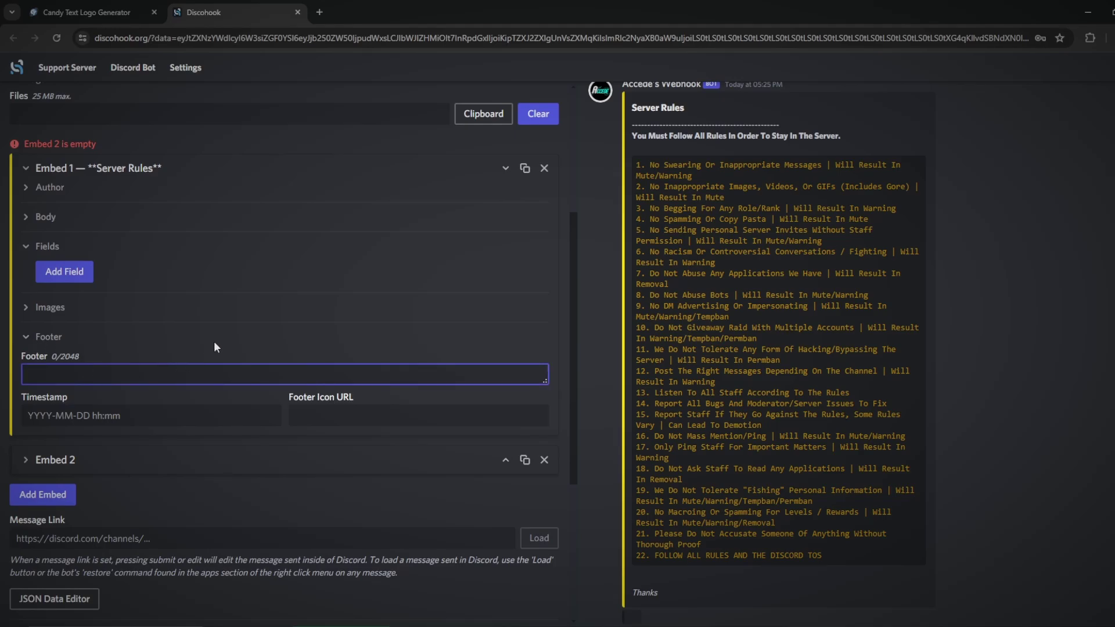
type("ngjdfngjsdn")
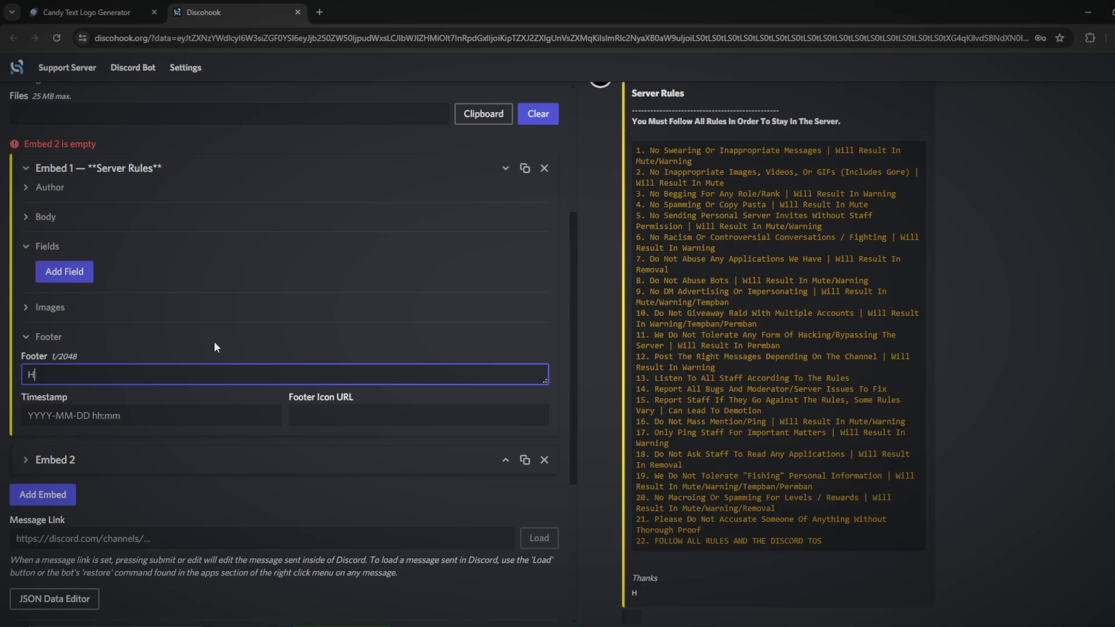
double_click(646, 595)
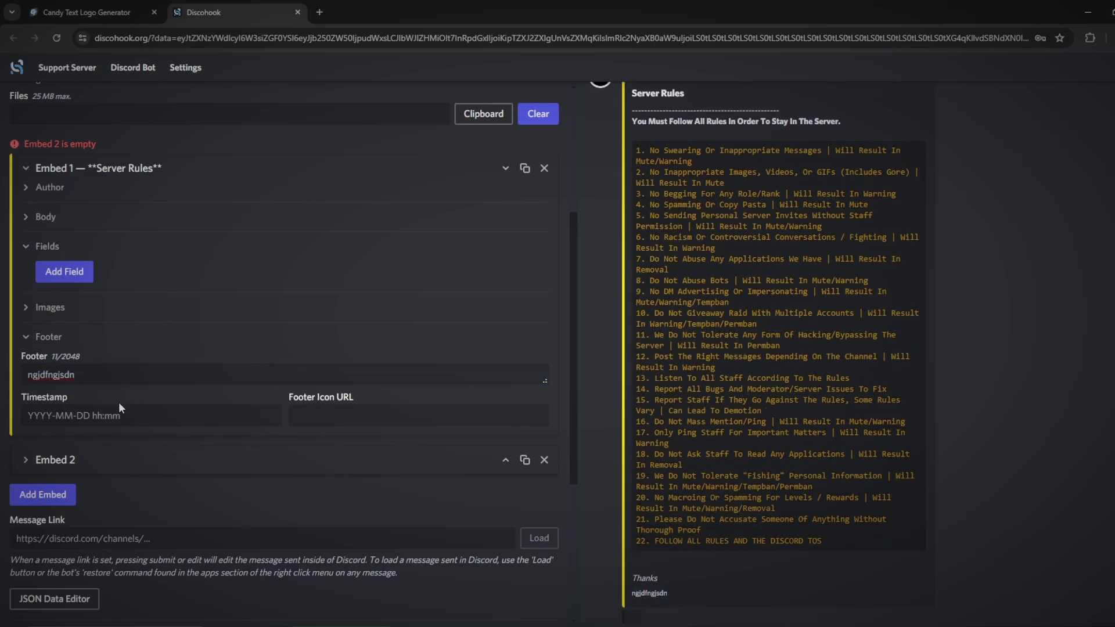
Set the embed timestamp to 10 July 2024
scroll(149, 417, "down", 1)
left_click(84, 349)
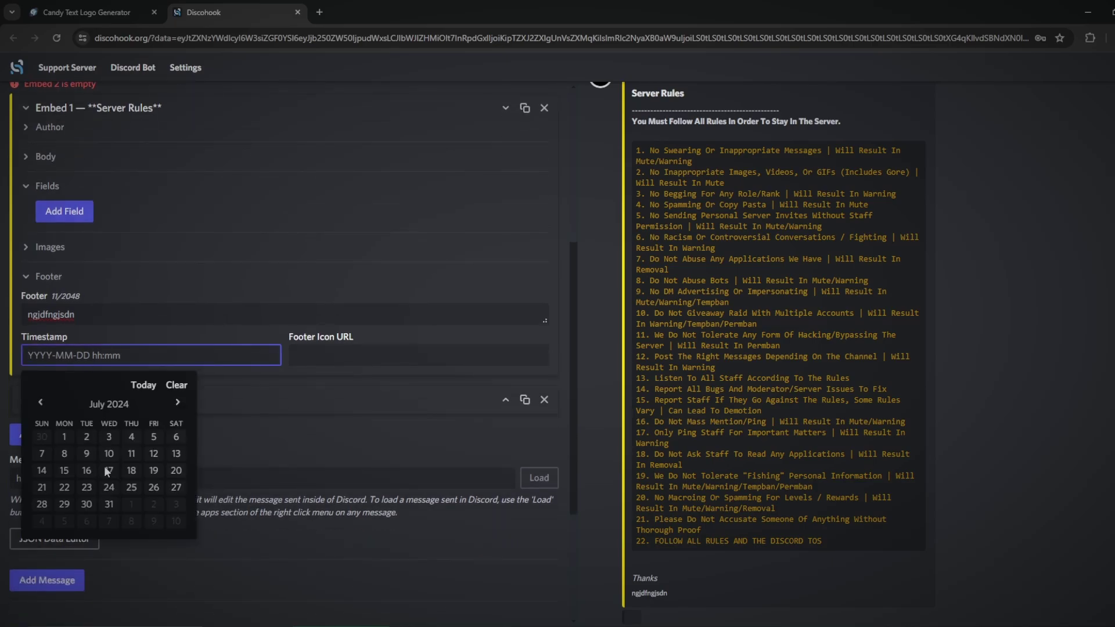
left_click(110, 448)
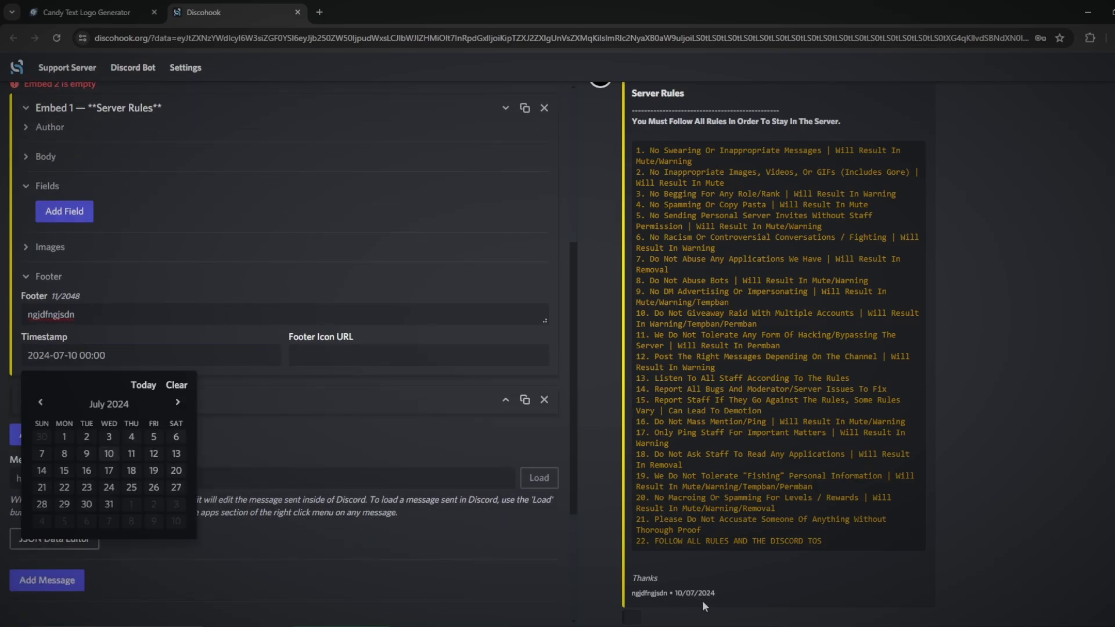
scroll(583, 534, "down", 3)
scroll(438, 473, "down", 1)
scroll(588, 539, "up", 7)
scroll(433, 489, "down", 2)
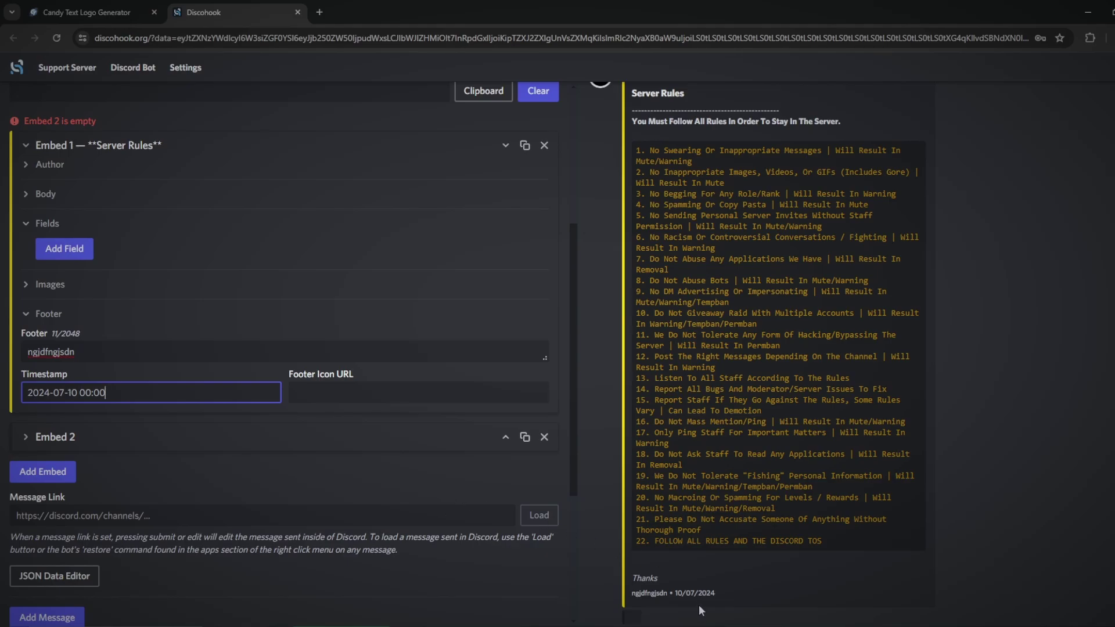
Clear the timestamp and set the Rules logo URL as the footer icon
left_click(232, 386)
key("ctrl+a")
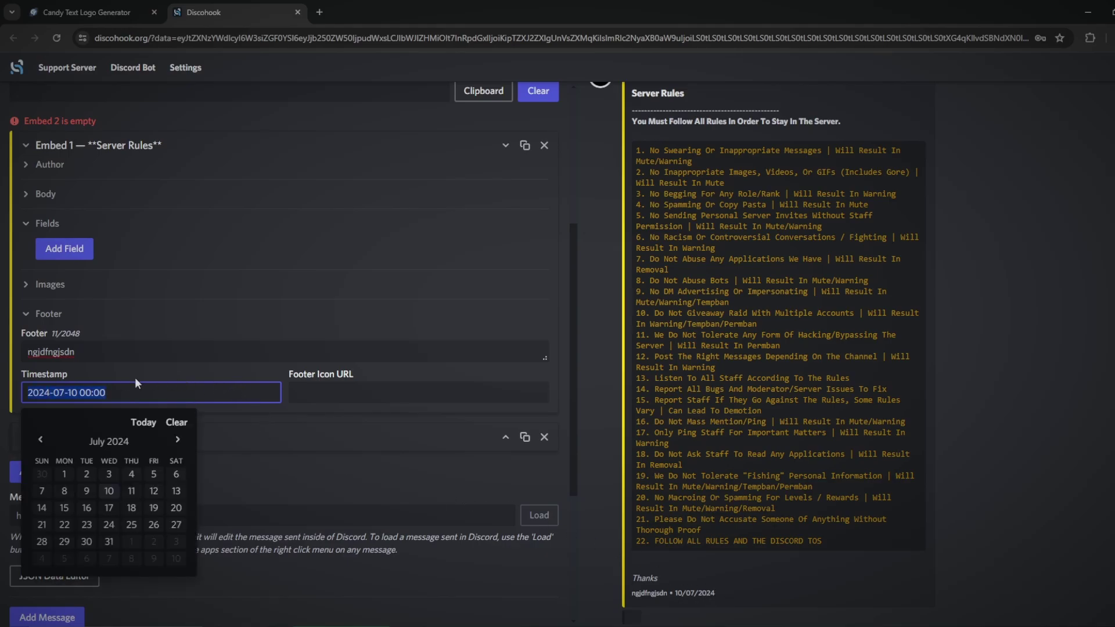
key("BackSpace")
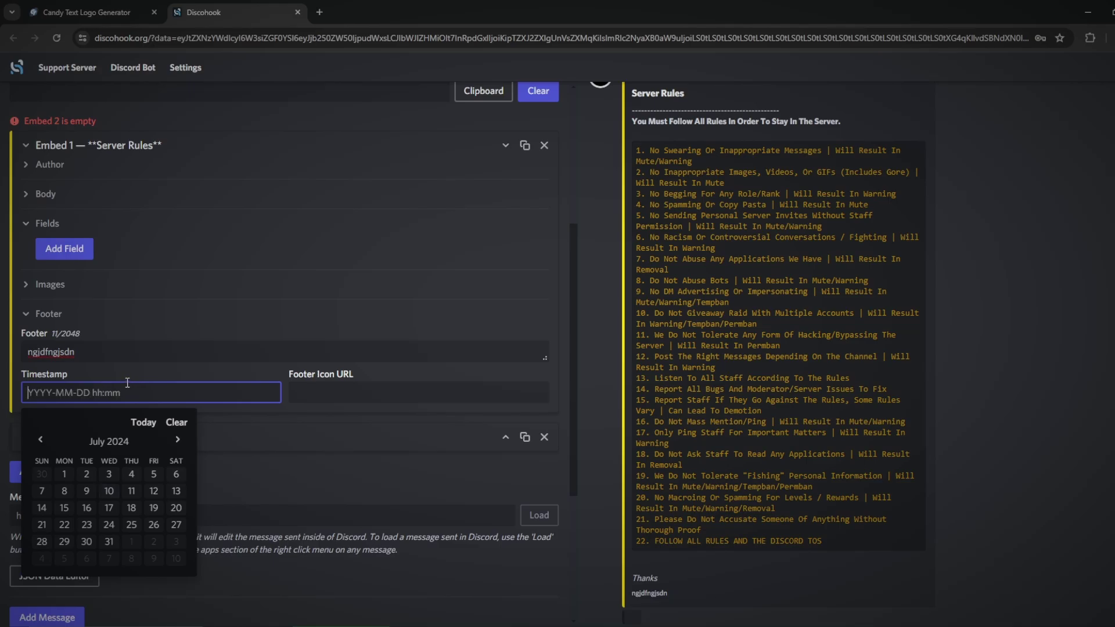
left_click(386, 393)
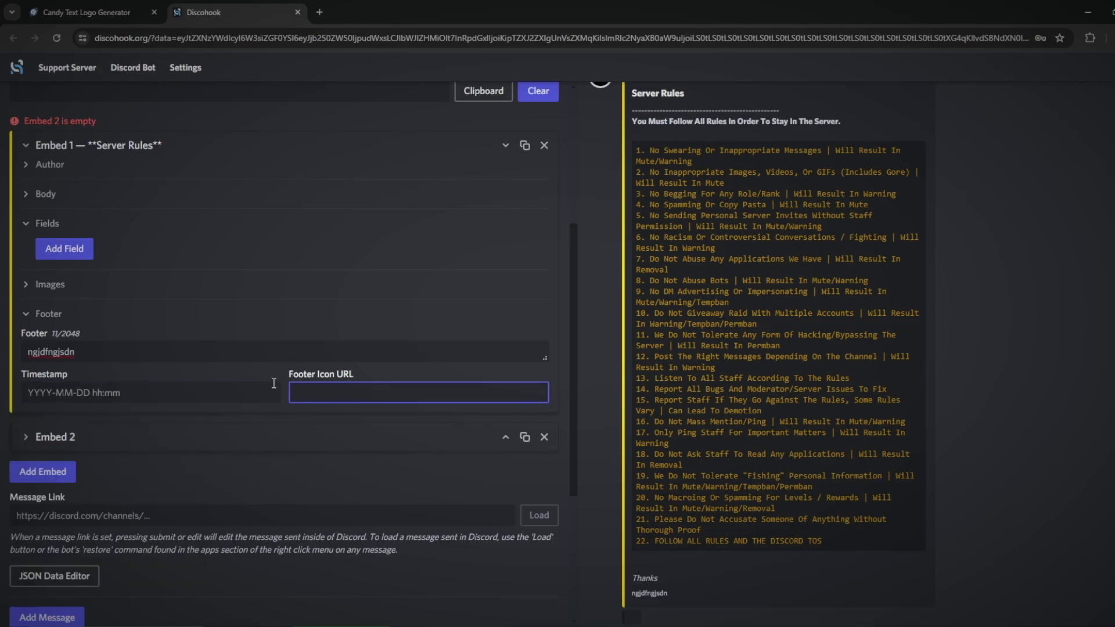
type("https://r74.cooltext.com/rendered/cooltext462366053816938.png")
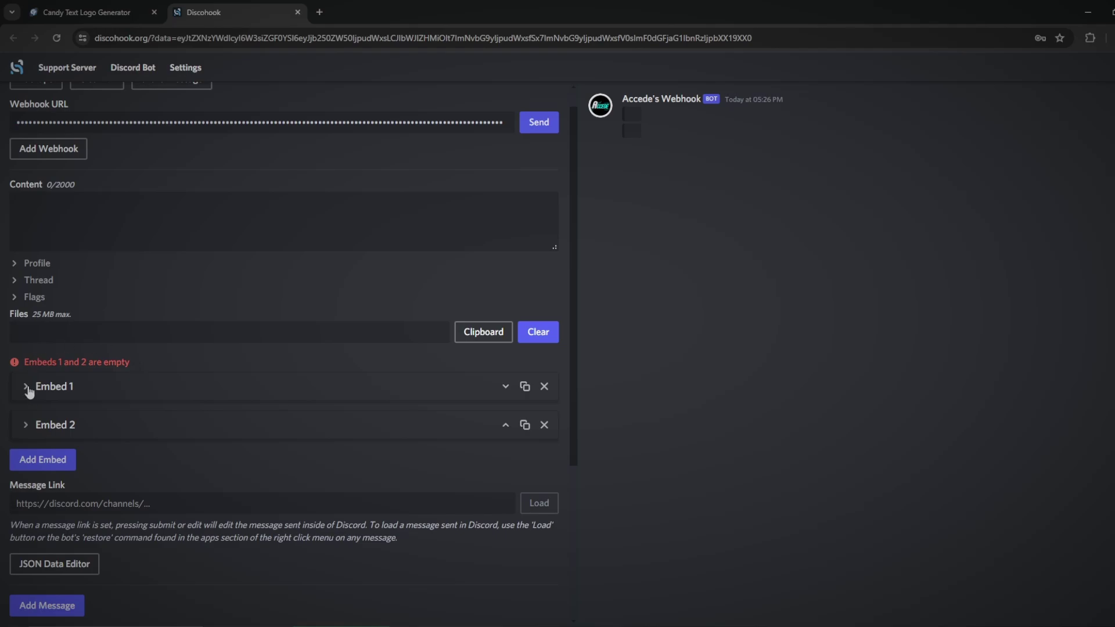
Copy the Rules logo's image address from the logo generator page
key("ctrl+shift+Tab")
right_click(578, 146)
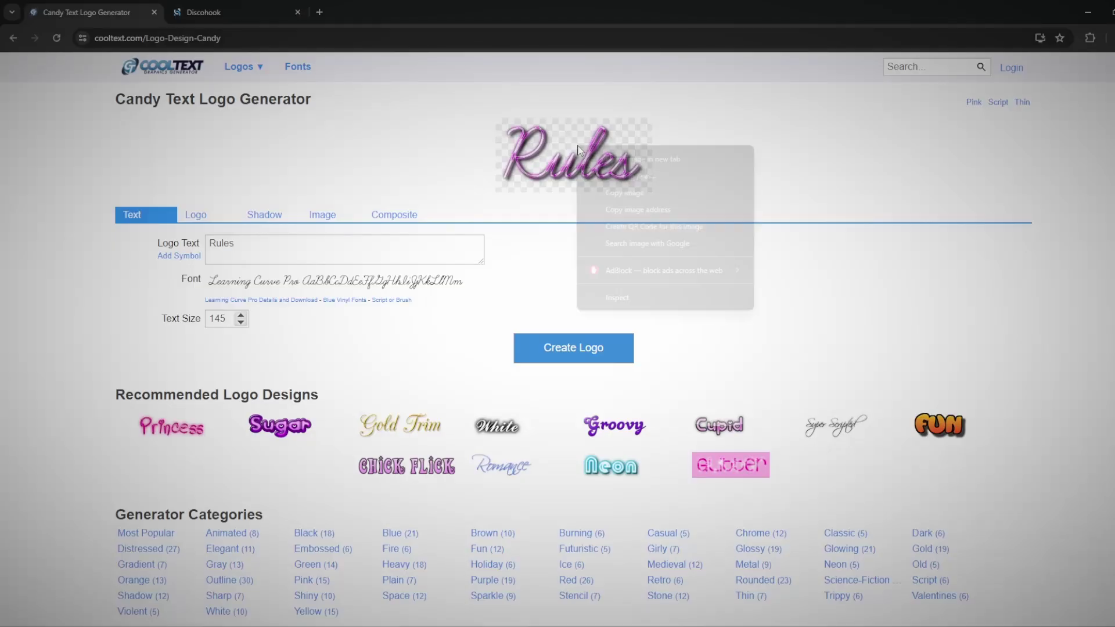
left_click(638, 210)
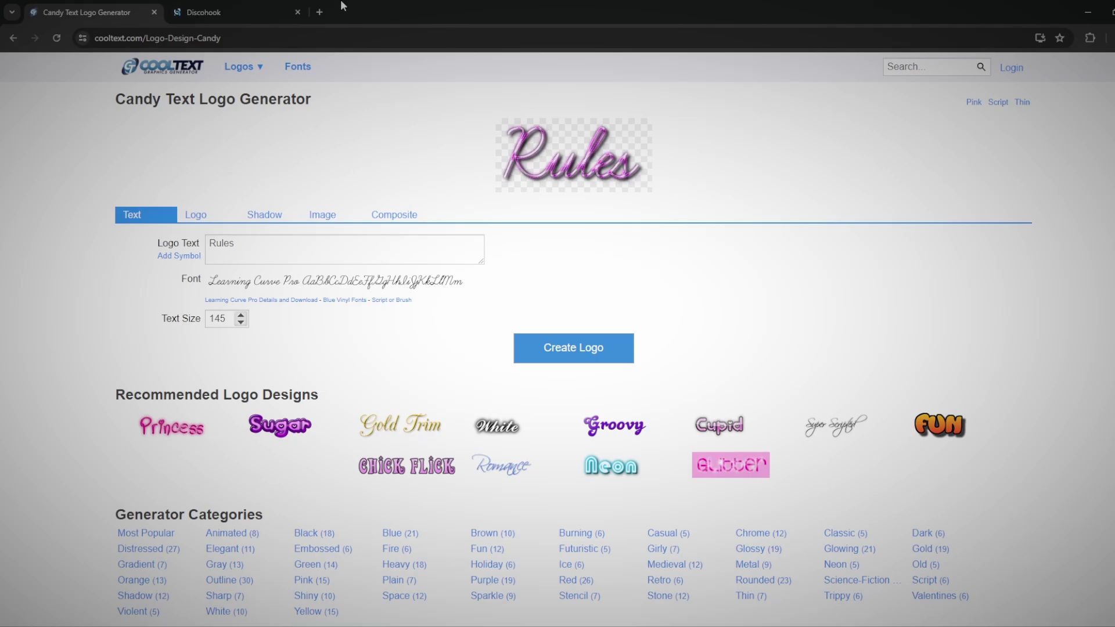
Paste the Rules logo address as Embed 1's main image, then collapse Embed 1
left_click(244, 12)
scroll(63, 302, "down", 1)
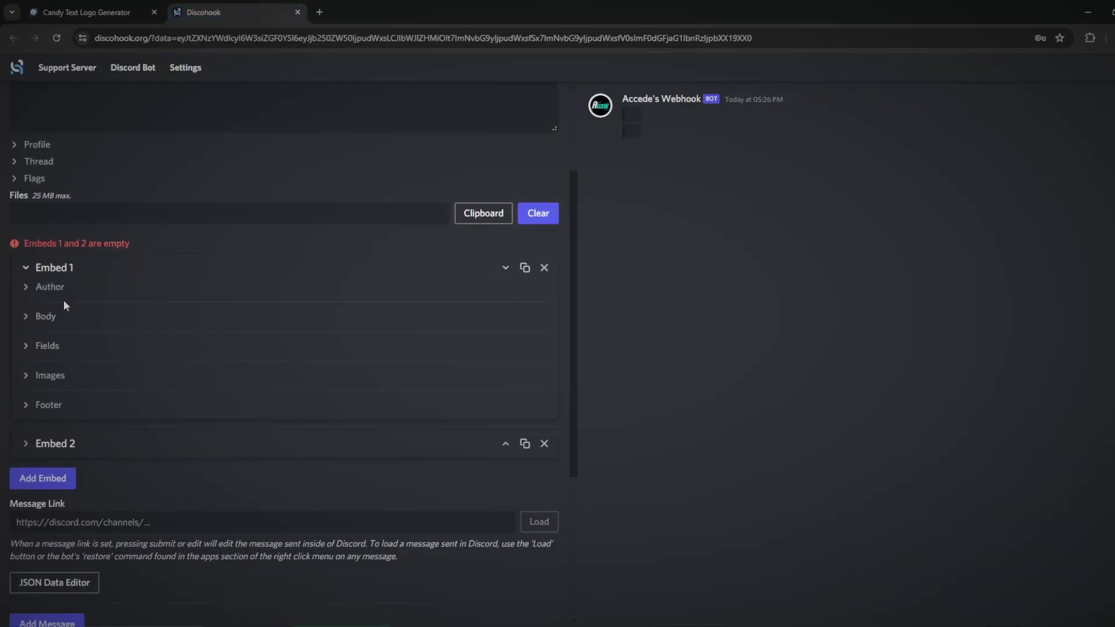
left_click(23, 372)
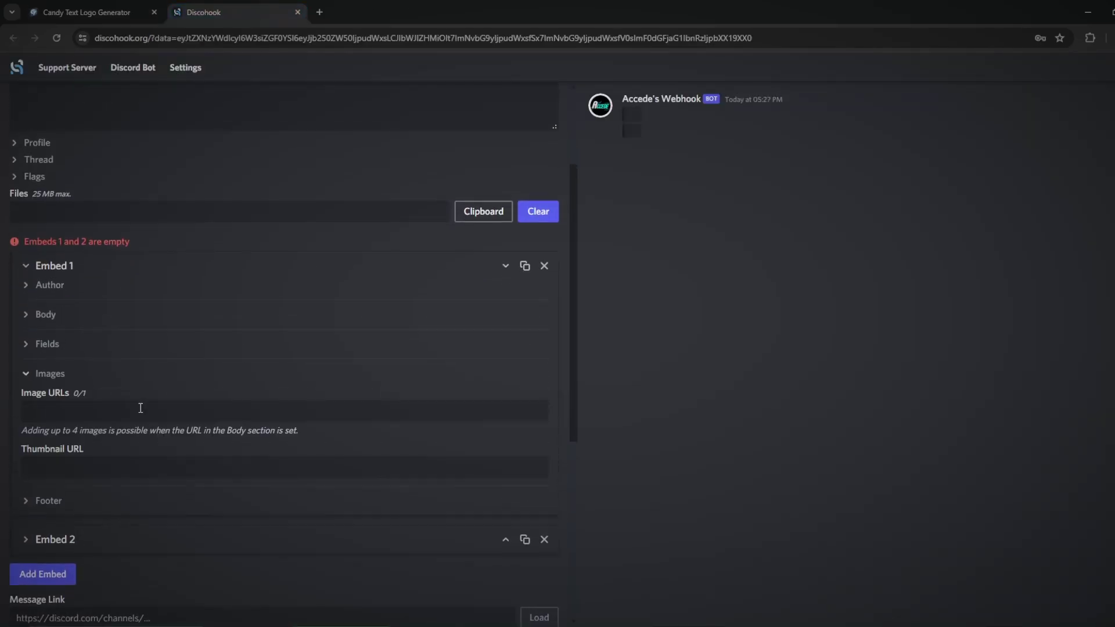
left_click(87, 409)
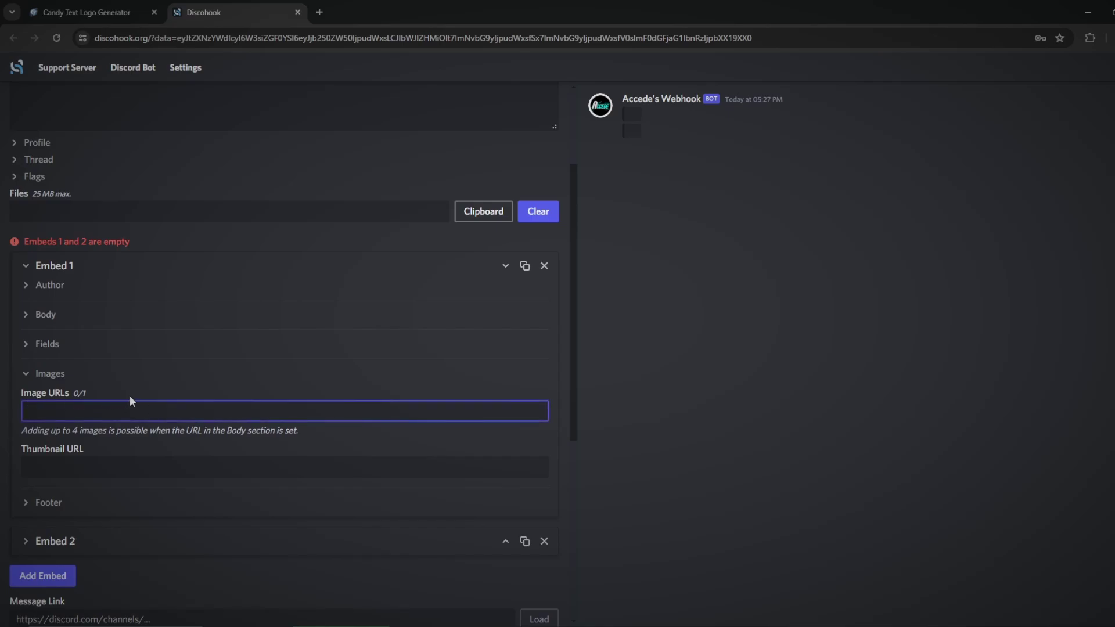
key("ctrl+v")
left_click(301, 388)
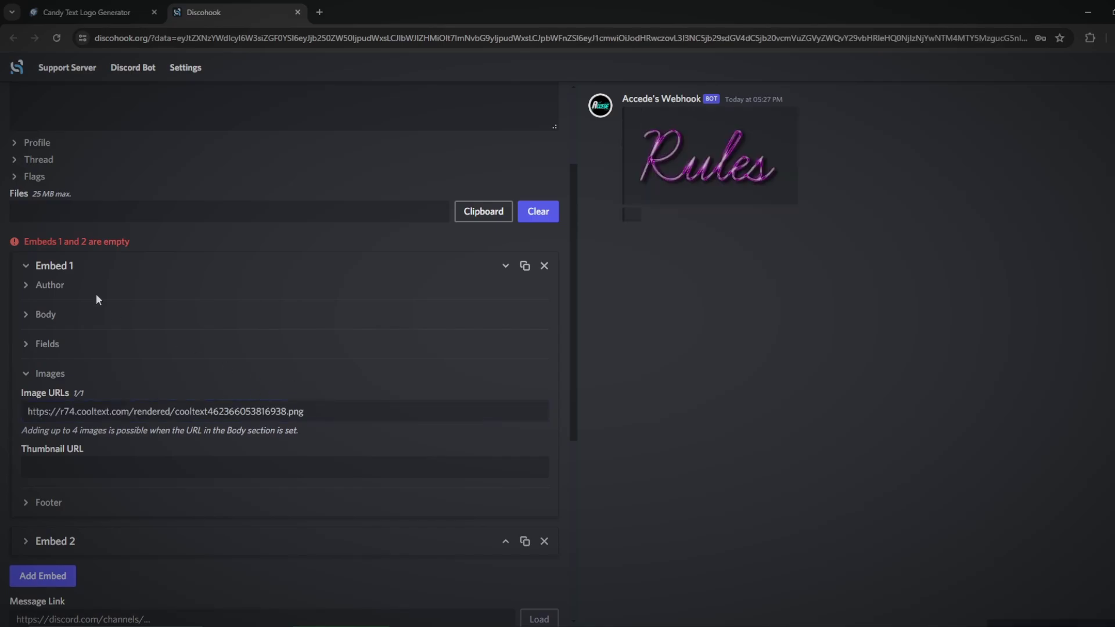
left_click(24, 272)
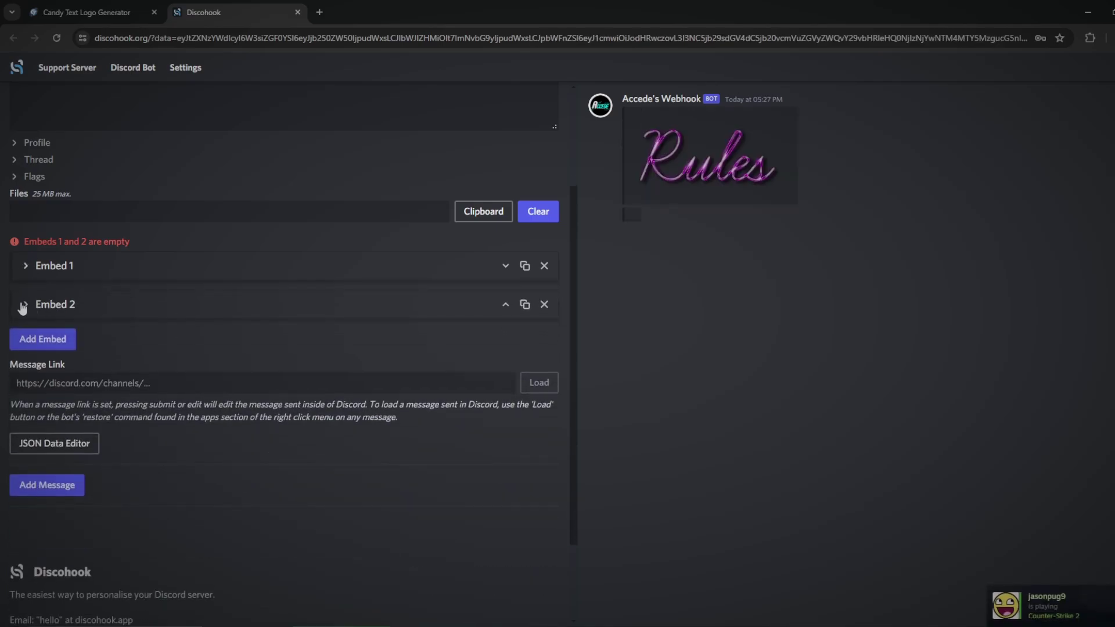
Expand Embed 2's body and pick the yellow #ffd600 embed colour
left_click(25, 306)
left_click(26, 354)
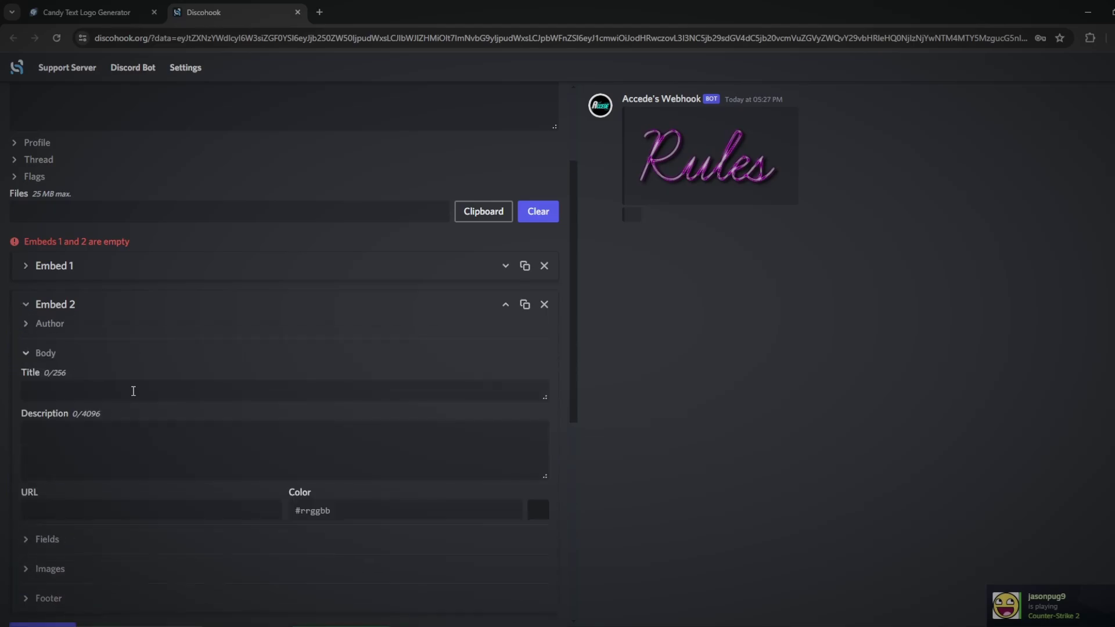
scroll(114, 393, "down", 1)
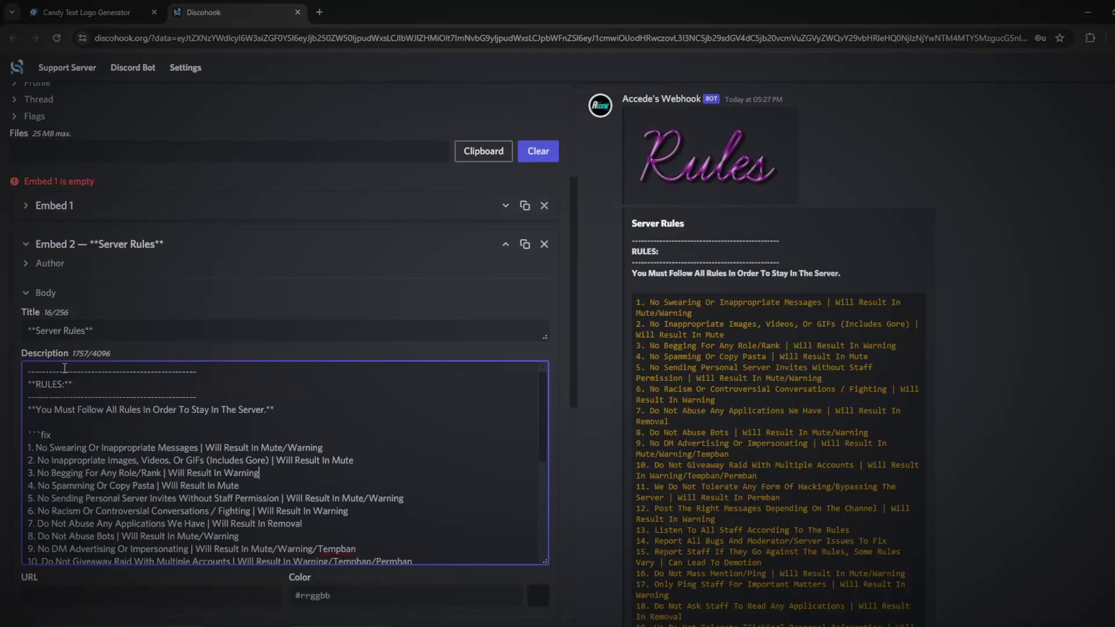
scroll(316, 468, "down", 5)
left_click(529, 482)
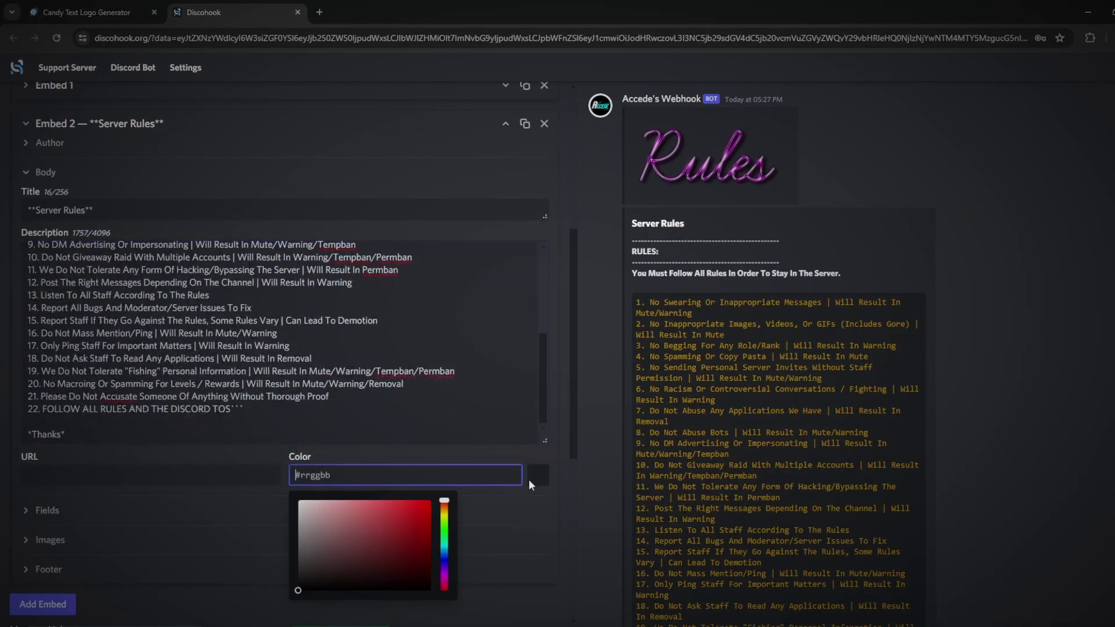
left_click_drag(428, 519, 447, 474)
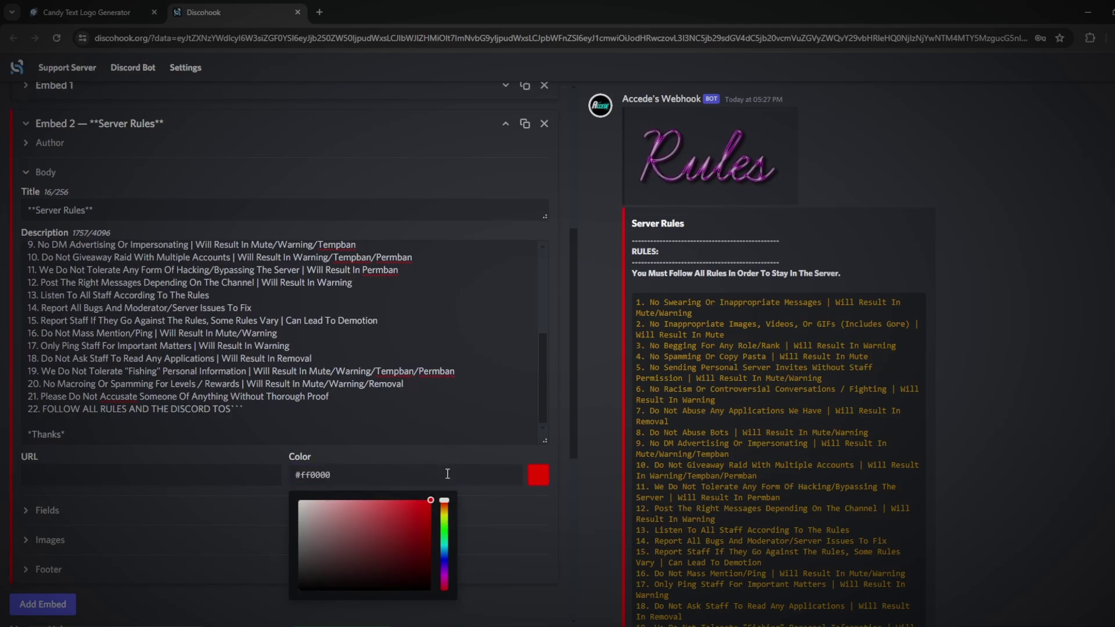
left_click_drag(448, 520, 446, 517)
scroll(48, 329, "down", 3)
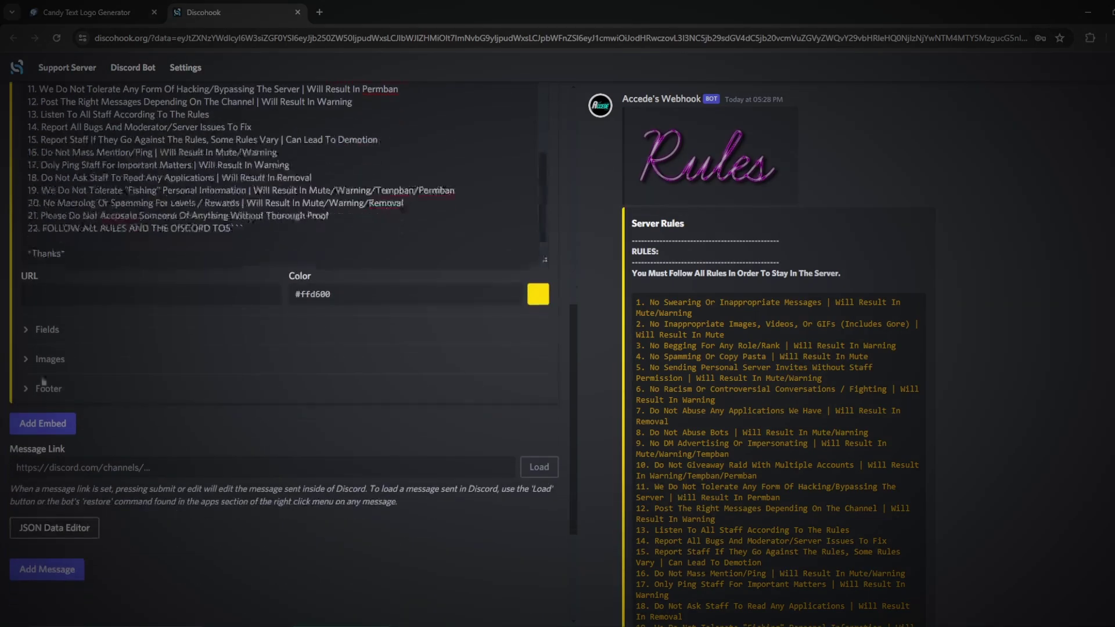
Open Embed 2's image settings and undo the rules text wrongly pasted into Thumbnail URL
left_click(47, 329)
left_click(46, 329)
left_click(38, 360)
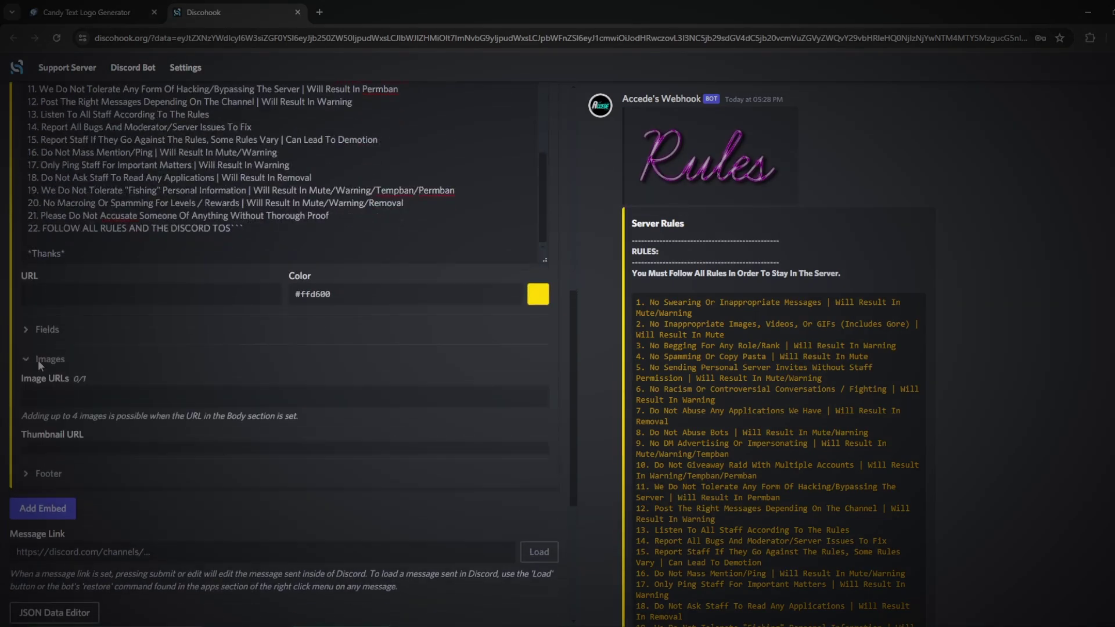
left_click(242, 459)
key("ctrl+v")
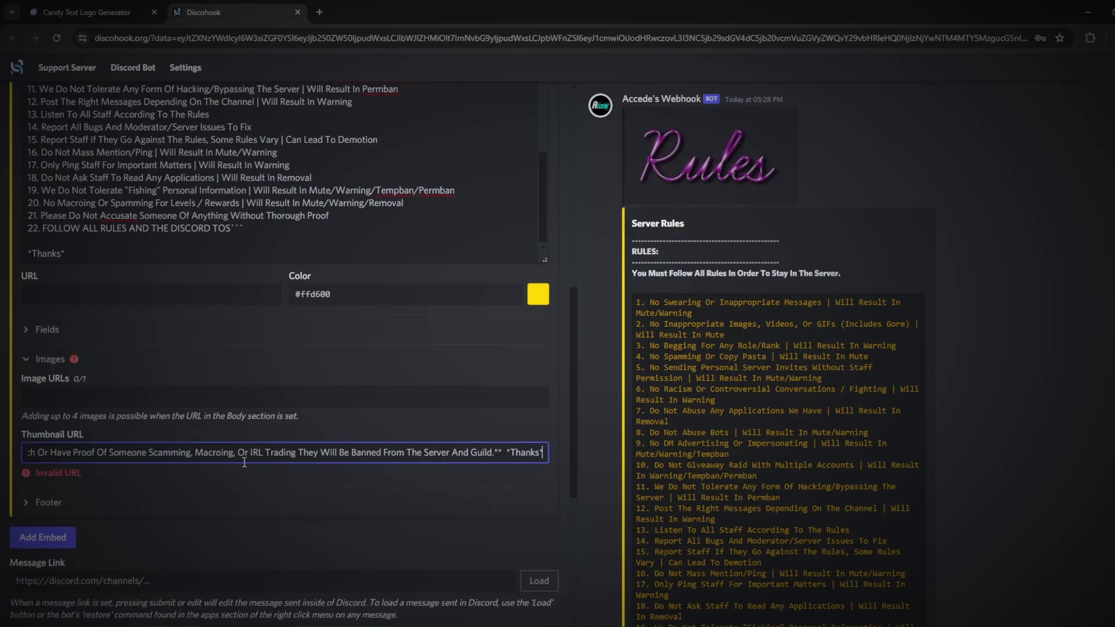
key("ctrl+z")
Copy the Rules logo address again and paste it as Embed 2's thumbnail
left_click(81, 8)
right_click(560, 150)
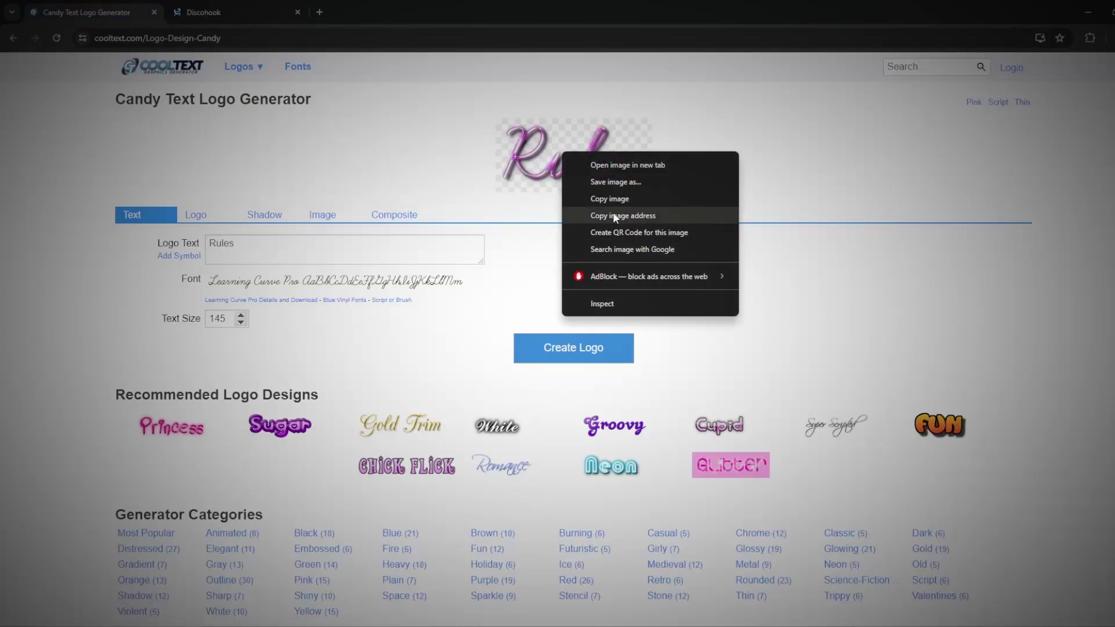
left_click(612, 215)
left_click(212, 8)
key("ctrl+v")
scroll(144, 412, "down", 2)
left_click(132, 426)
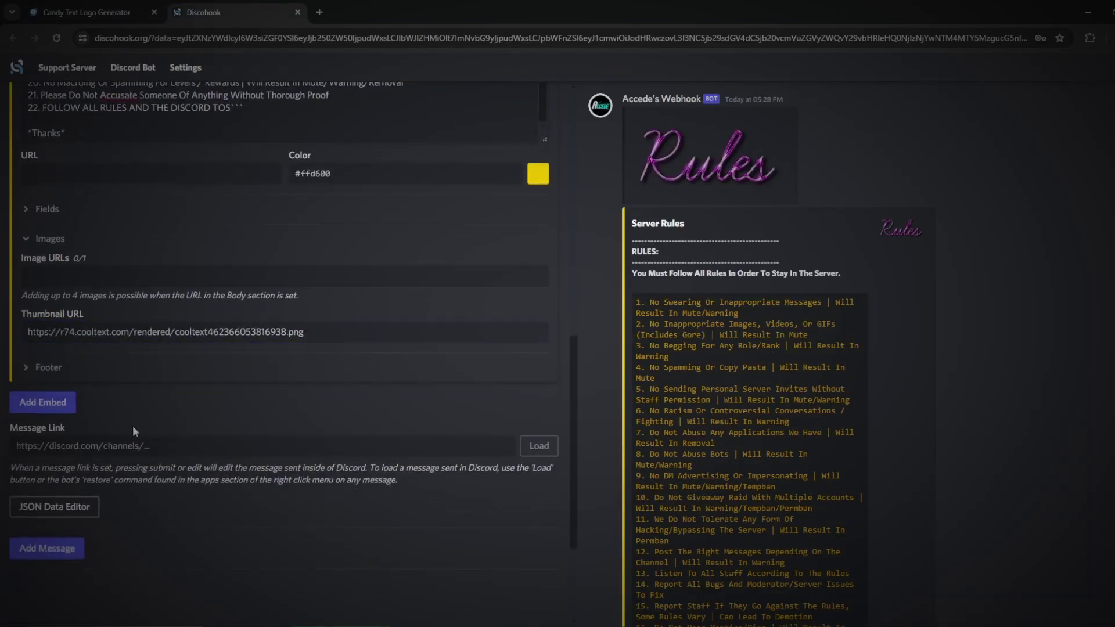
scroll(29, 379, "up", 8)
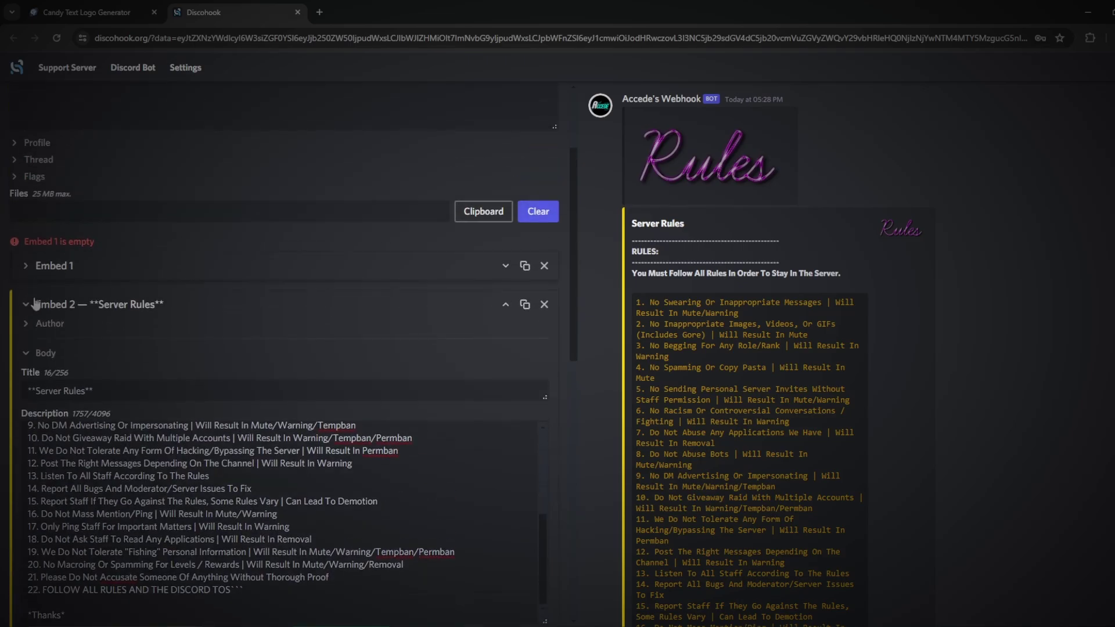
Collapse Embed 2, review the preview, and send the Server Rules message to Discord
left_click(35, 303)
scroll(917, 267, "down", 5)
scroll(905, 318, "up", 5)
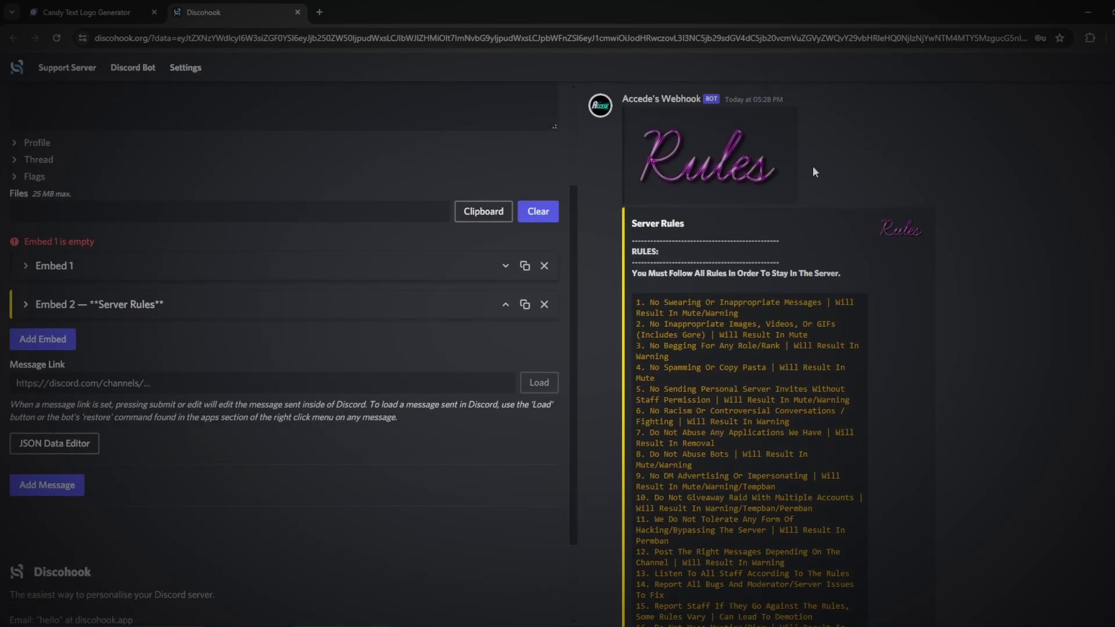
scroll(832, 283, "down", 3)
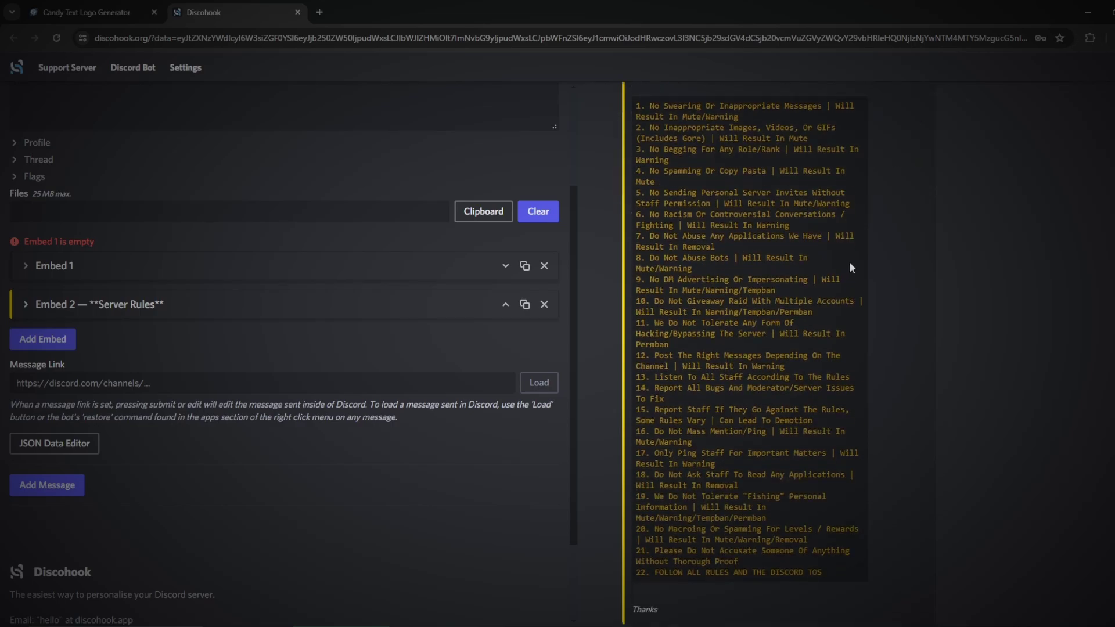
scroll(873, 259, "up", 3)
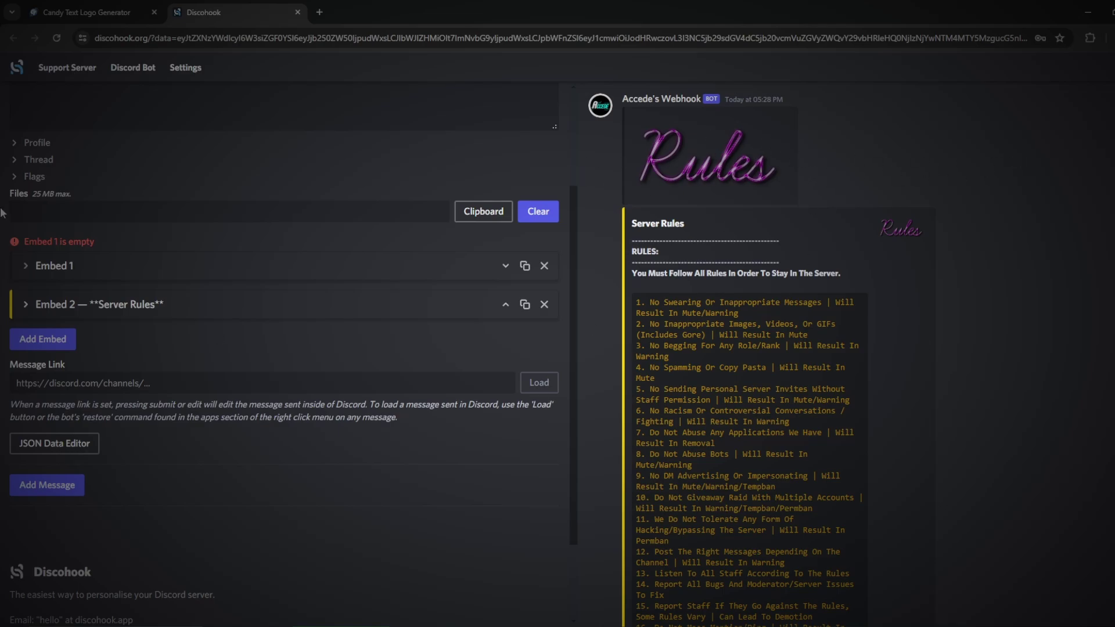
scroll(96, 352, "up", 3)
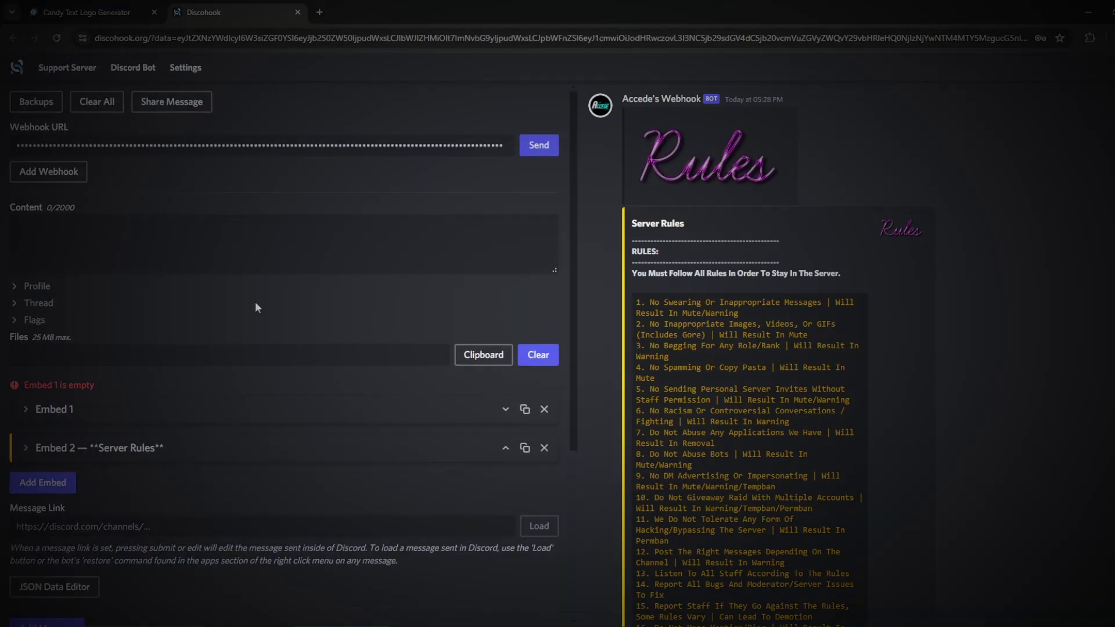
left_click(539, 146)
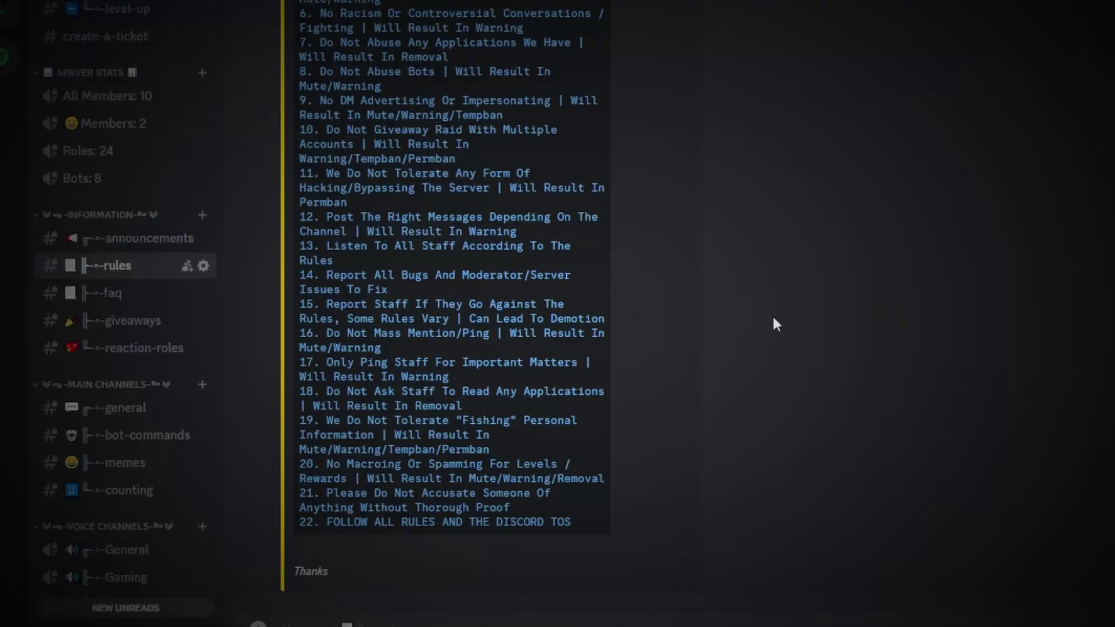
scroll(772, 313, "up", 10)
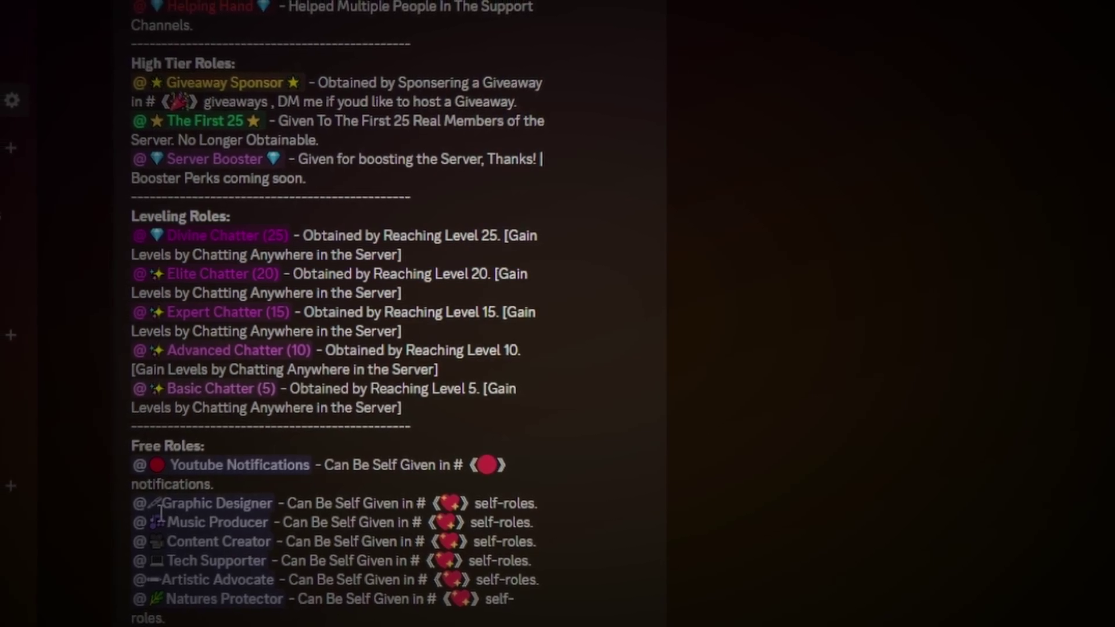
Scroll the roles-info guide, highlighting its title and Leveling Roles heading, and return to the top
scroll(158, 511, "up", 5)
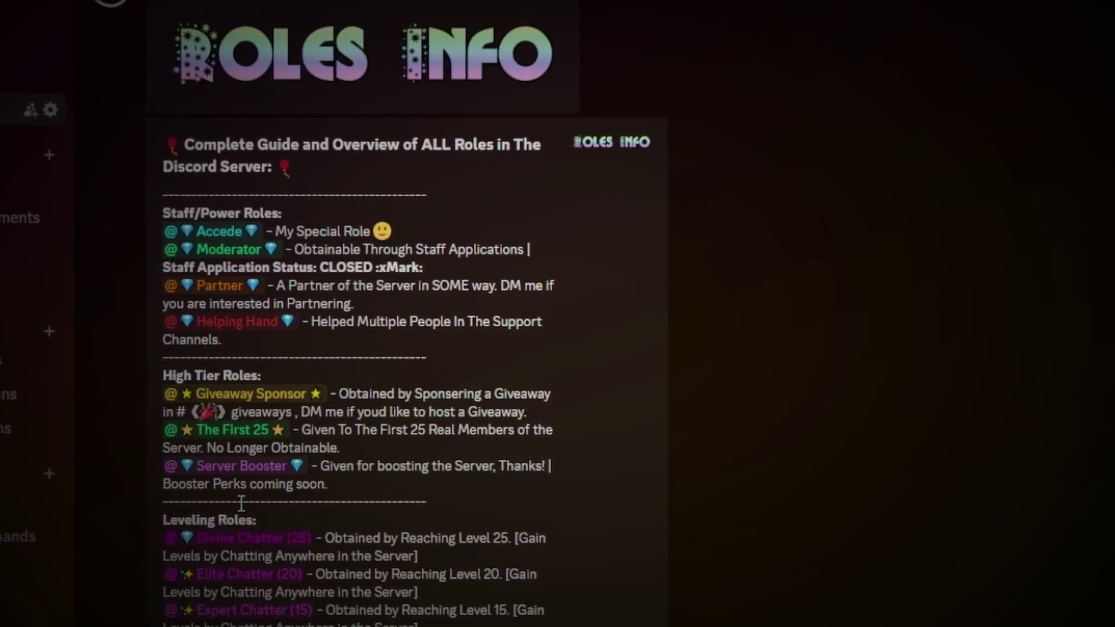
left_click_drag(162, 507, 266, 515)
left_click(269, 514)
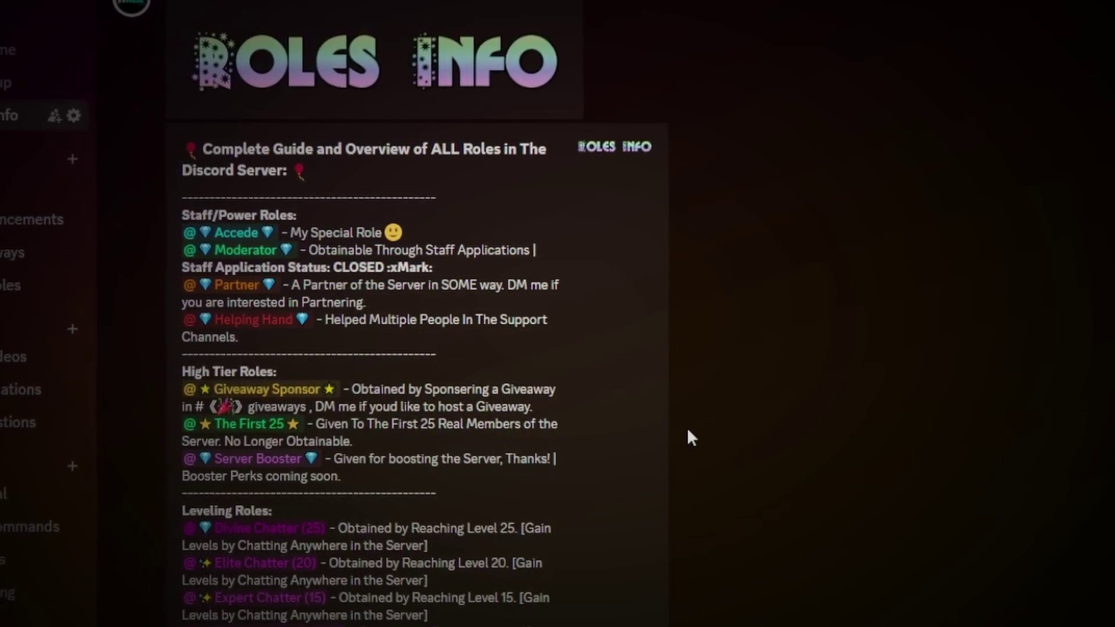
triple_click(343, 169)
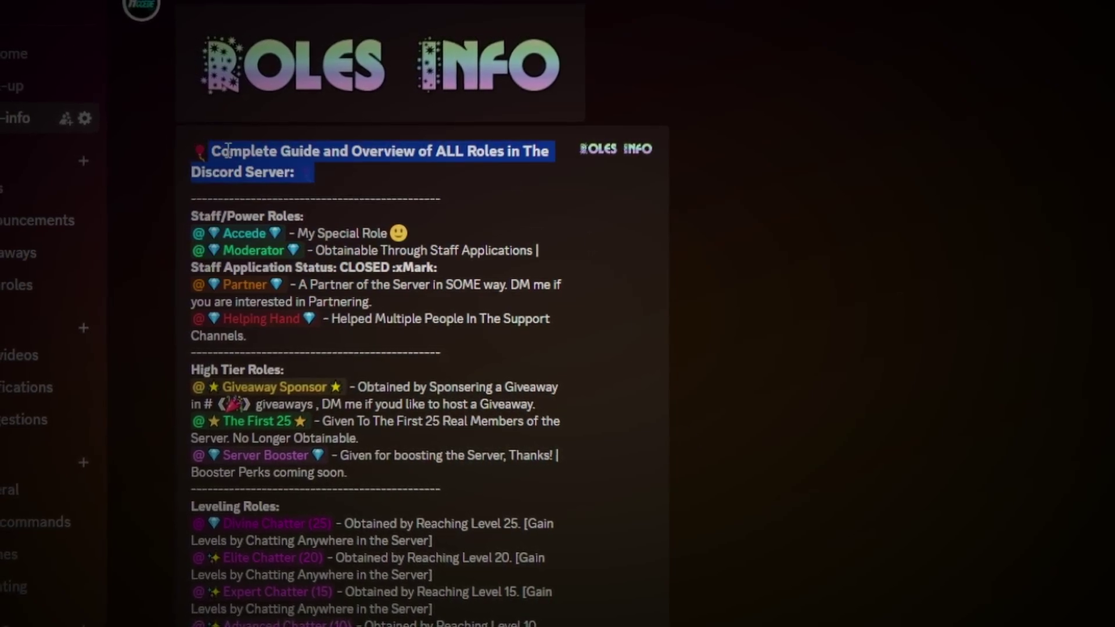
left_click(390, 169)
triple_click(398, 173)
left_click(356, 182)
triple_click(373, 182)
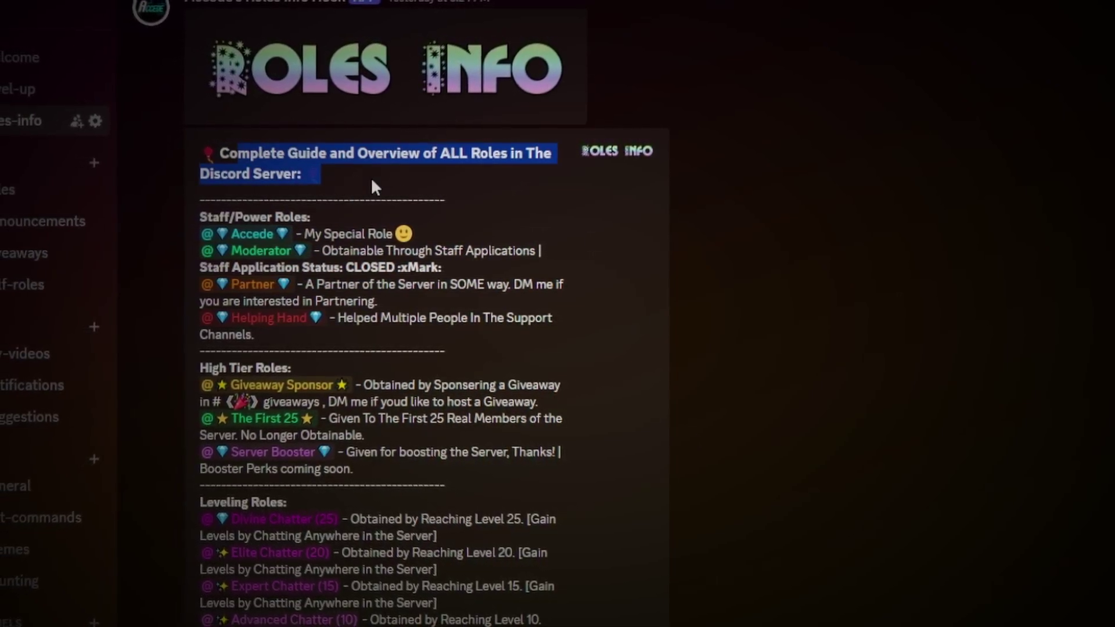
left_click(218, 134)
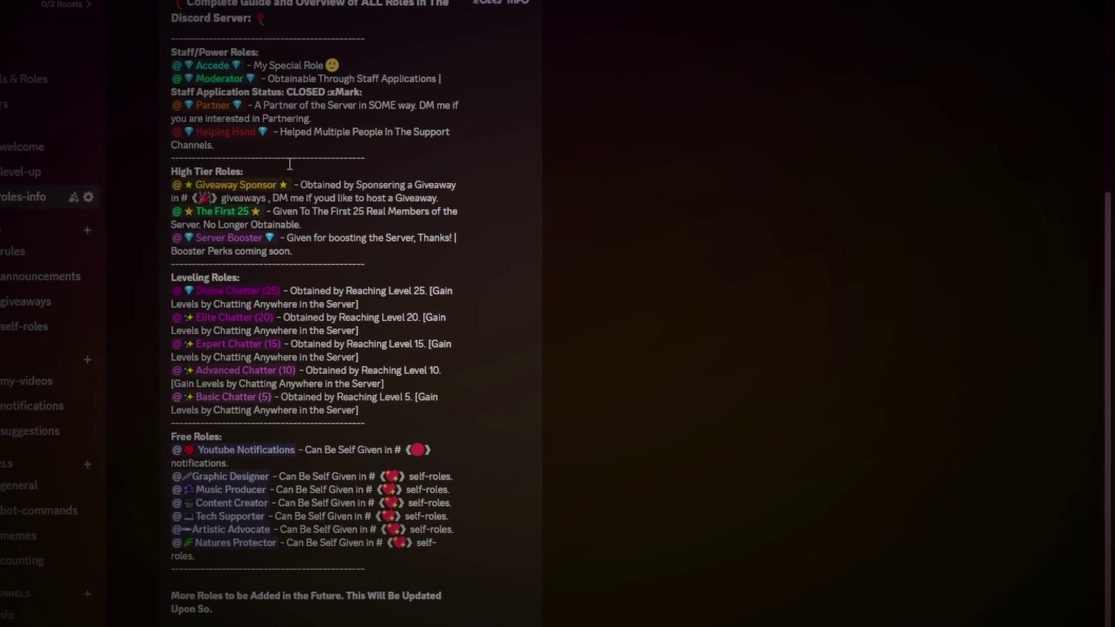
scroll(291, 312, "up", 5)
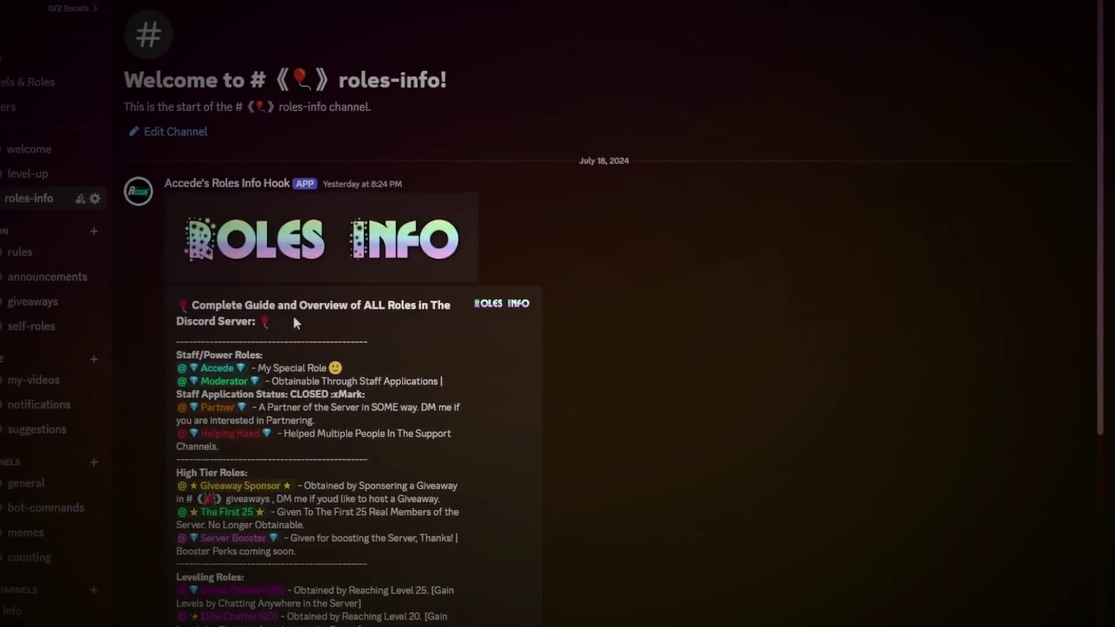
scroll(438, 329, "down", 5)
scroll(494, 377, "up", 5)
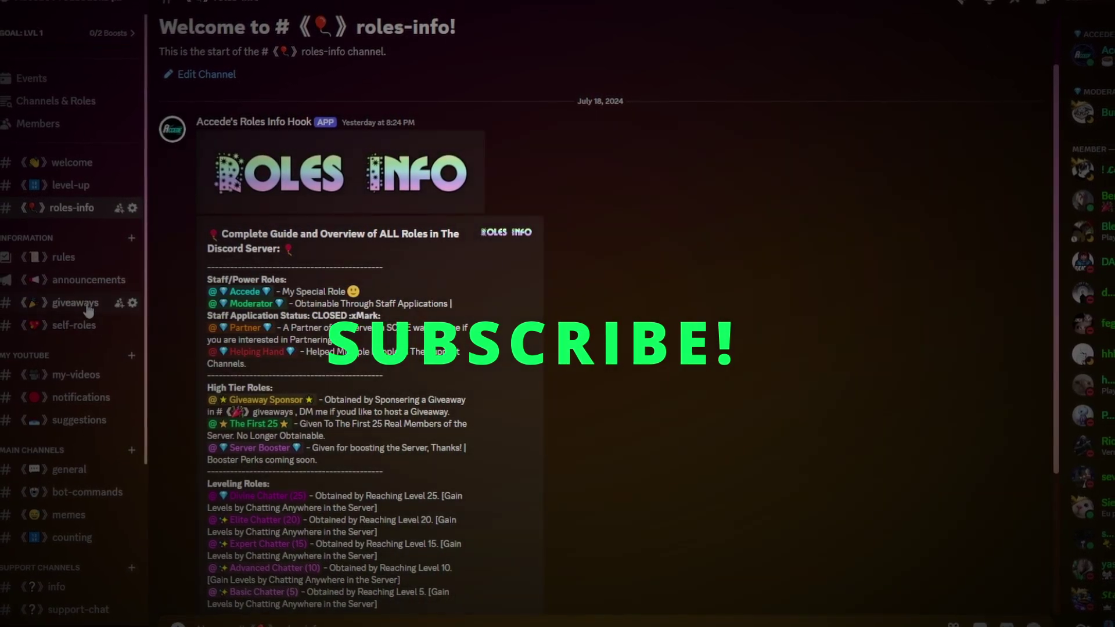
Open the giveaways channel and highlight '250 Subscribers' and 'OR 75' in the announcement
left_click(70, 303)
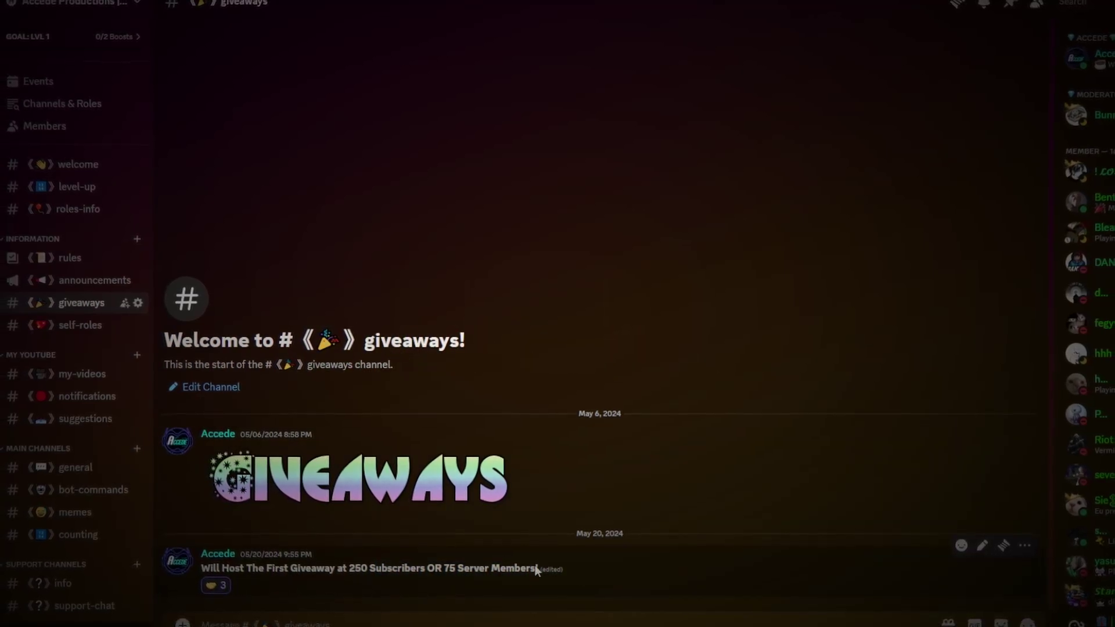
left_click_drag(427, 572, 472, 568)
left_click(471, 569)
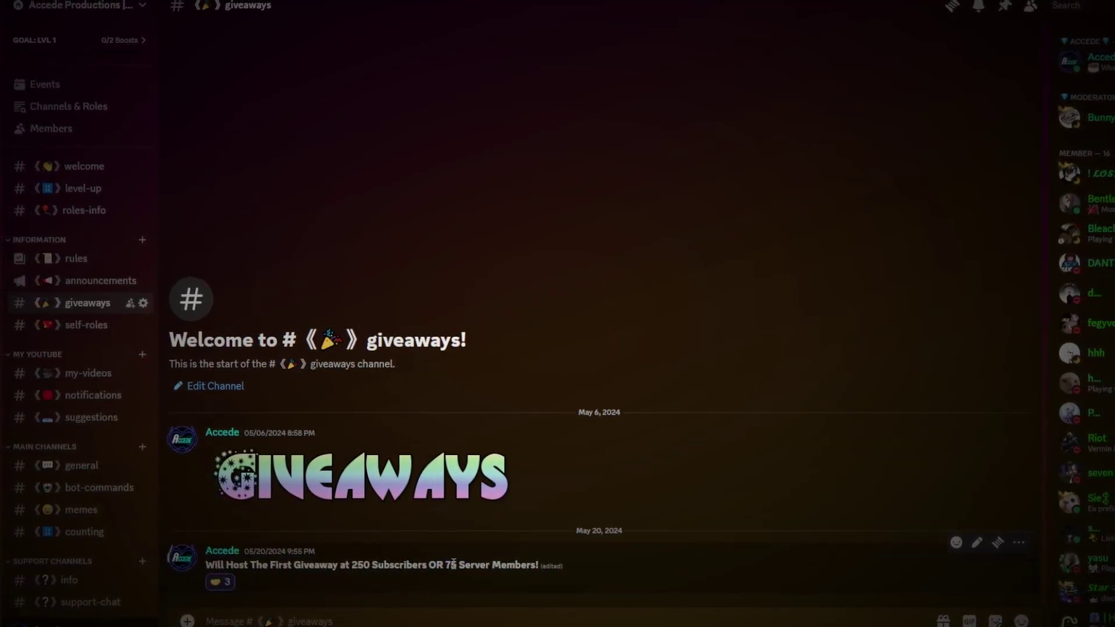
left_click_drag(353, 565, 427, 565)
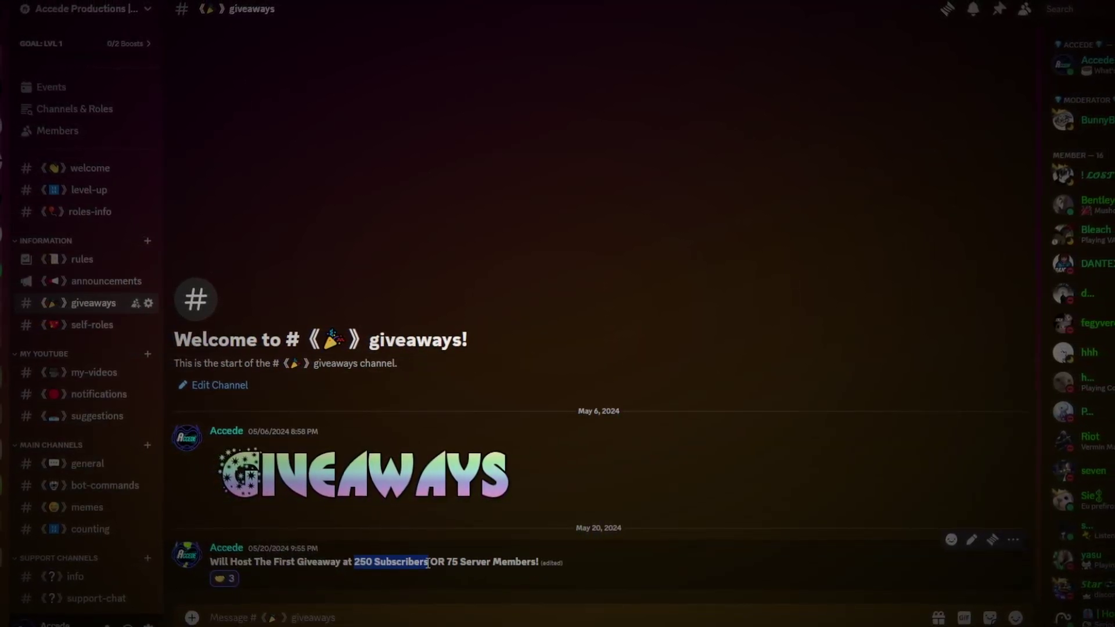
left_click(444, 567)
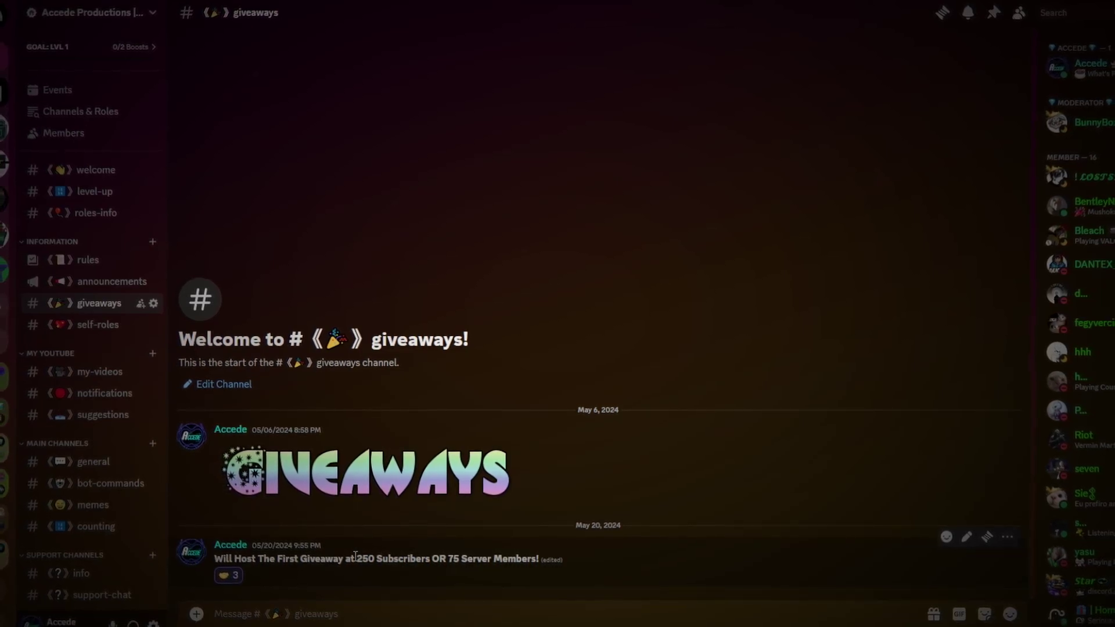